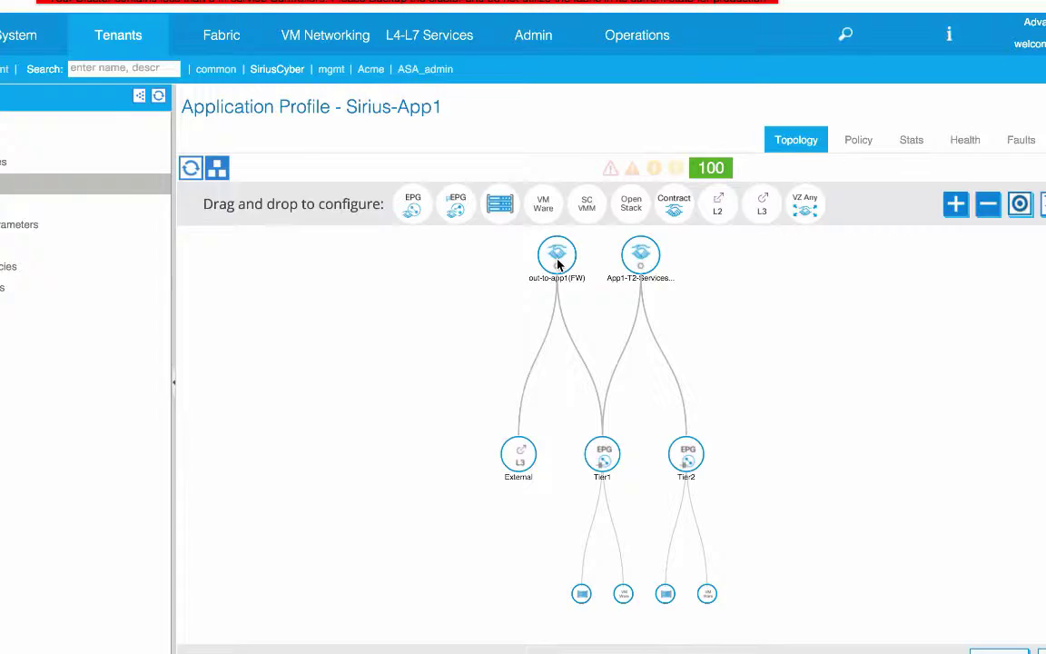
Review the contract information for out-to-app1 and App1-T2-Services, and the current firewall deployment on the Sirius App1 control panel page
mouse_move(501, 132)
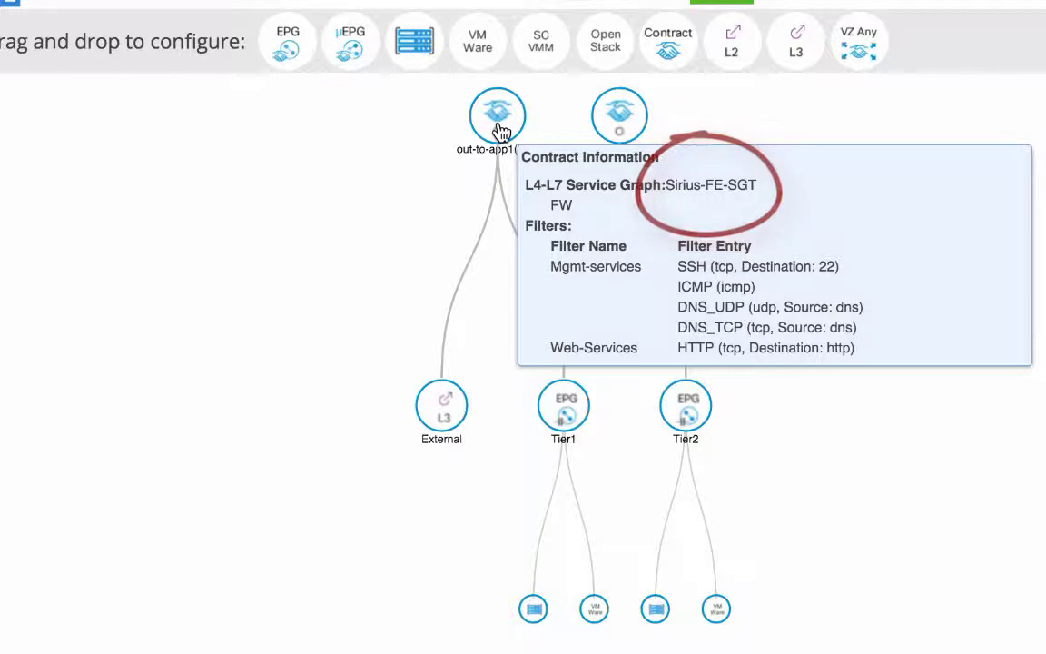
mouse_move(621, 134)
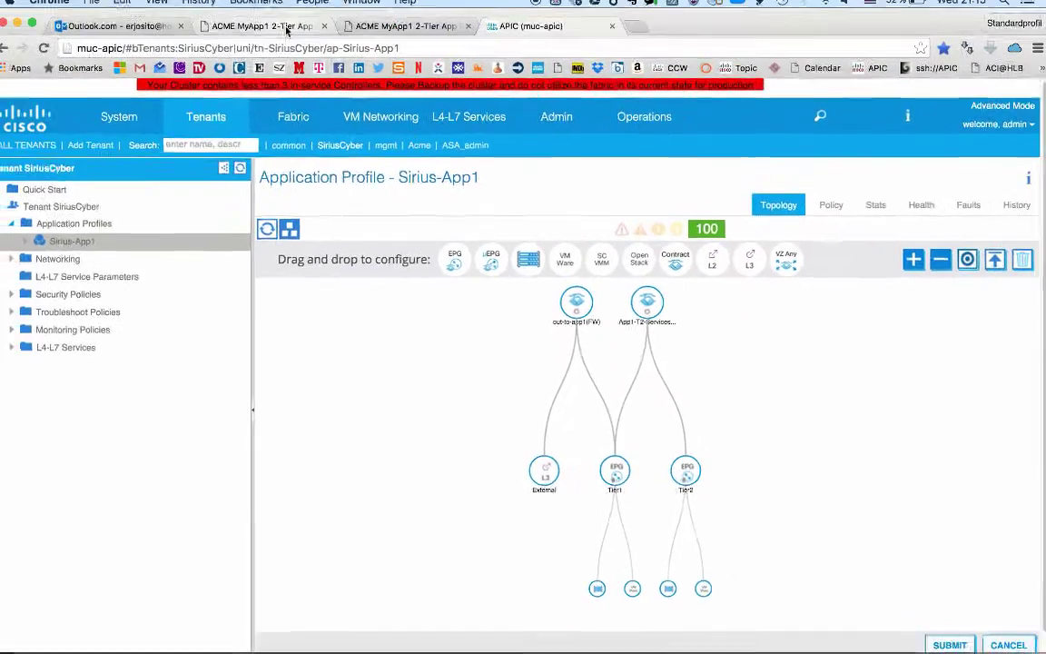
left_click(292, 36)
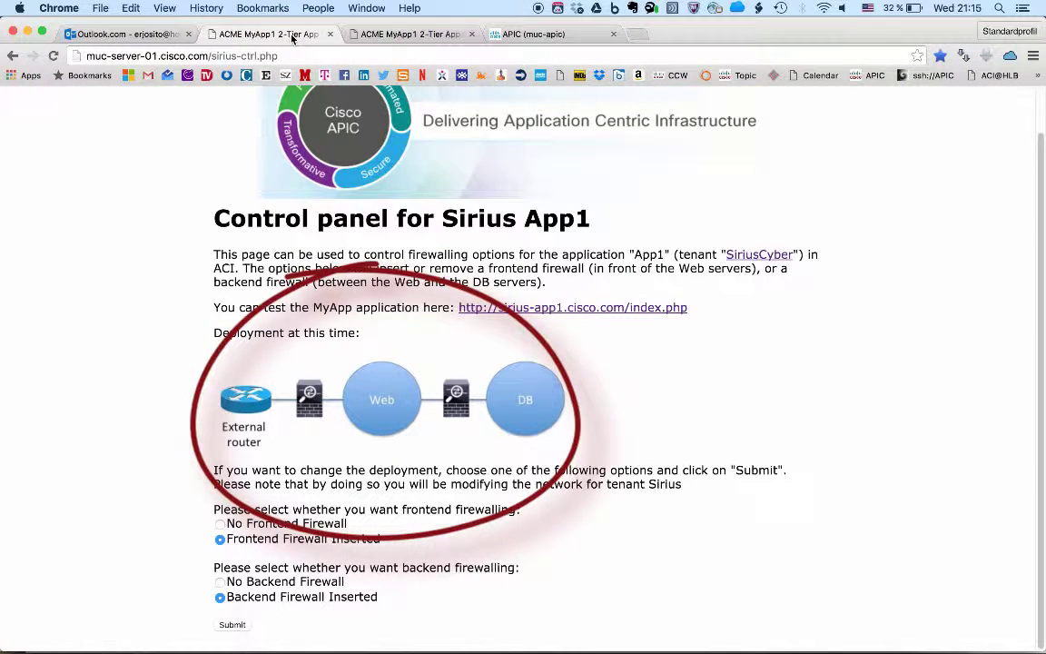
Return to the APIC page, load the saved Sirius-Web_to_DB troubleshooting session and display its network topology
left_click(525, 36)
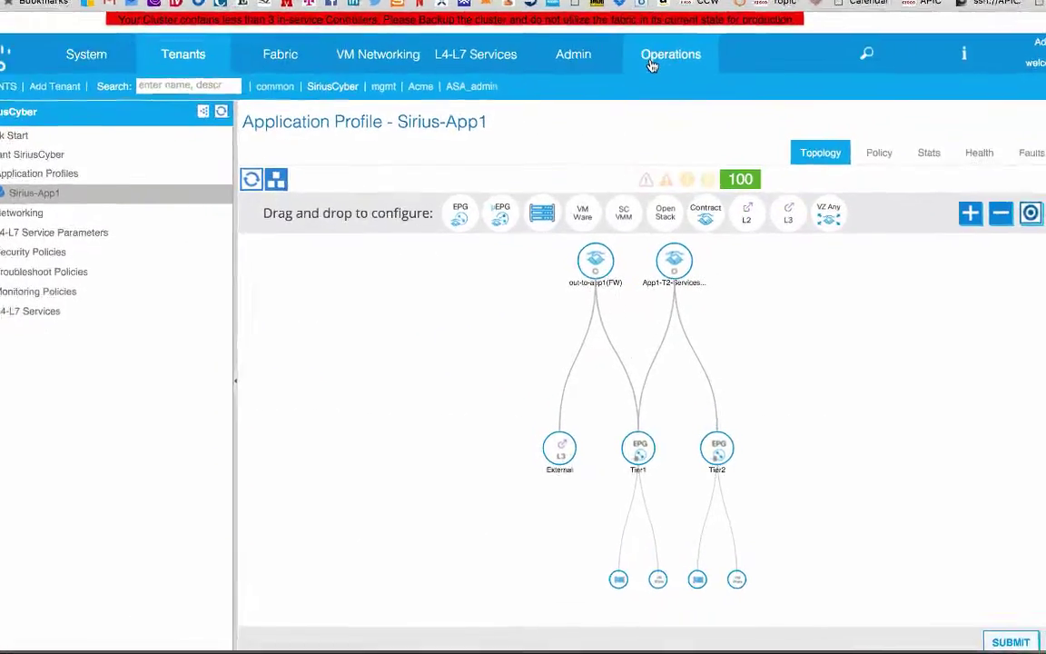
left_click(650, 58)
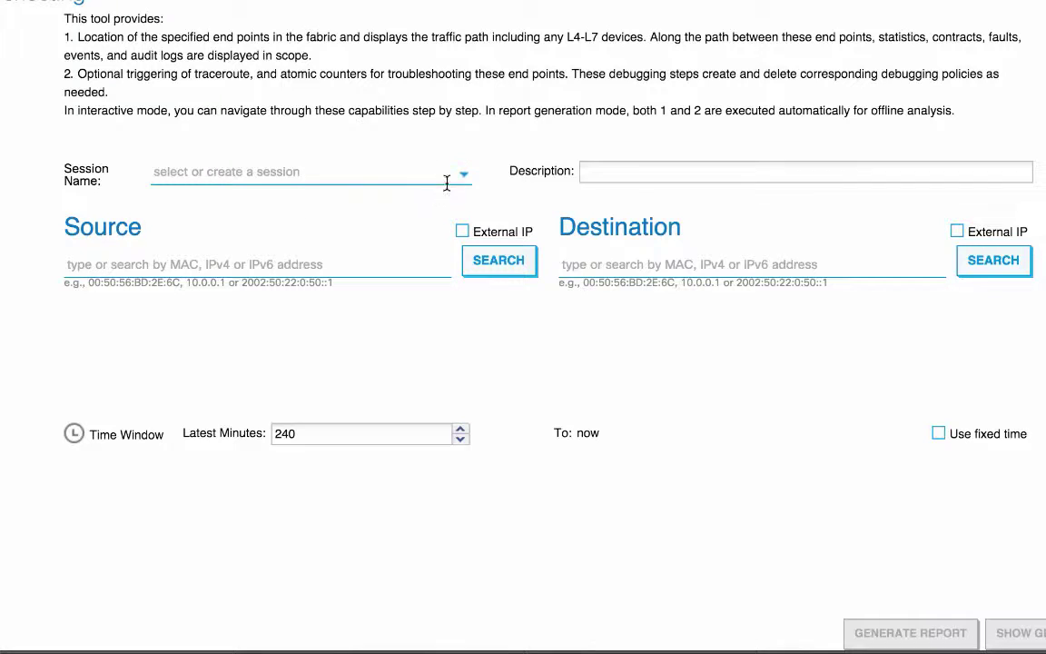
left_click(468, 184)
left_click(450, 246)
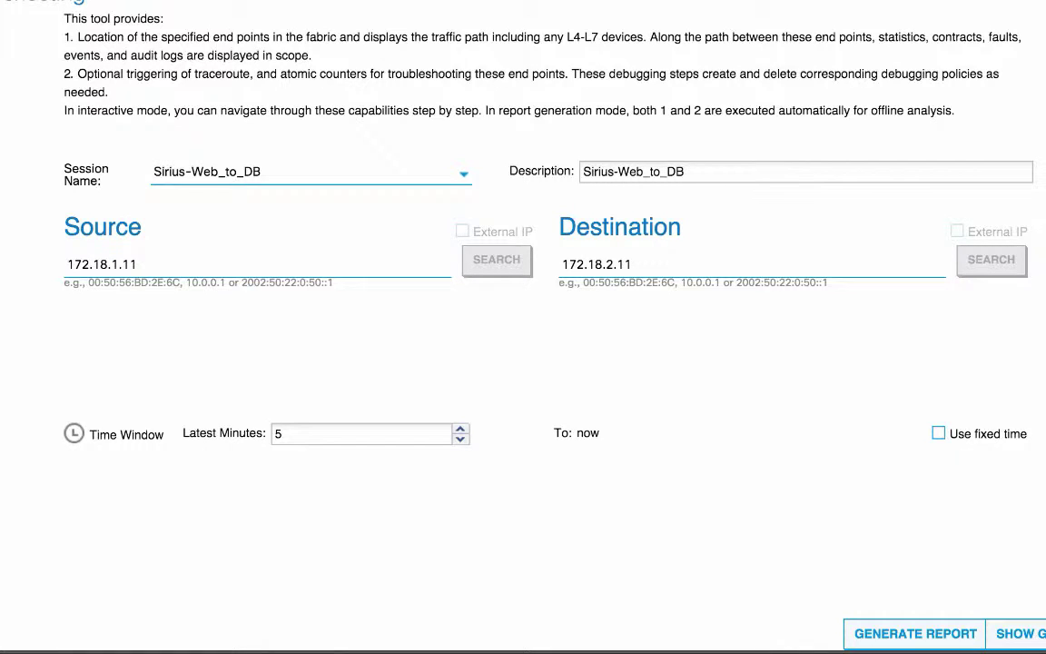
left_click(1017, 632)
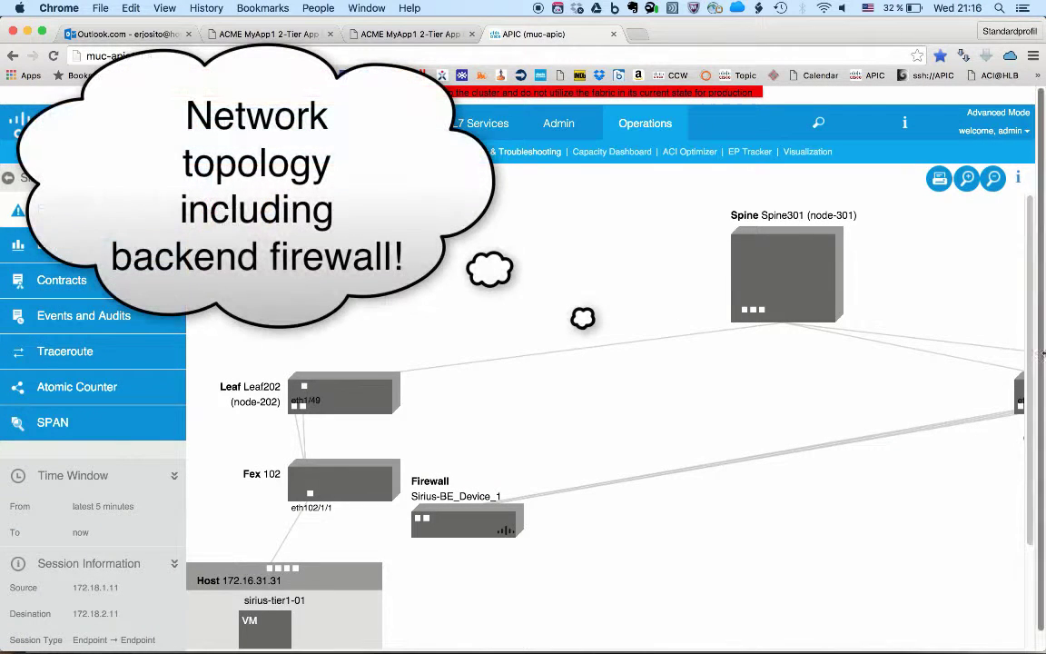
Fit the topology in view and inspect the details of the source and destination endpoints
left_click(993, 178)
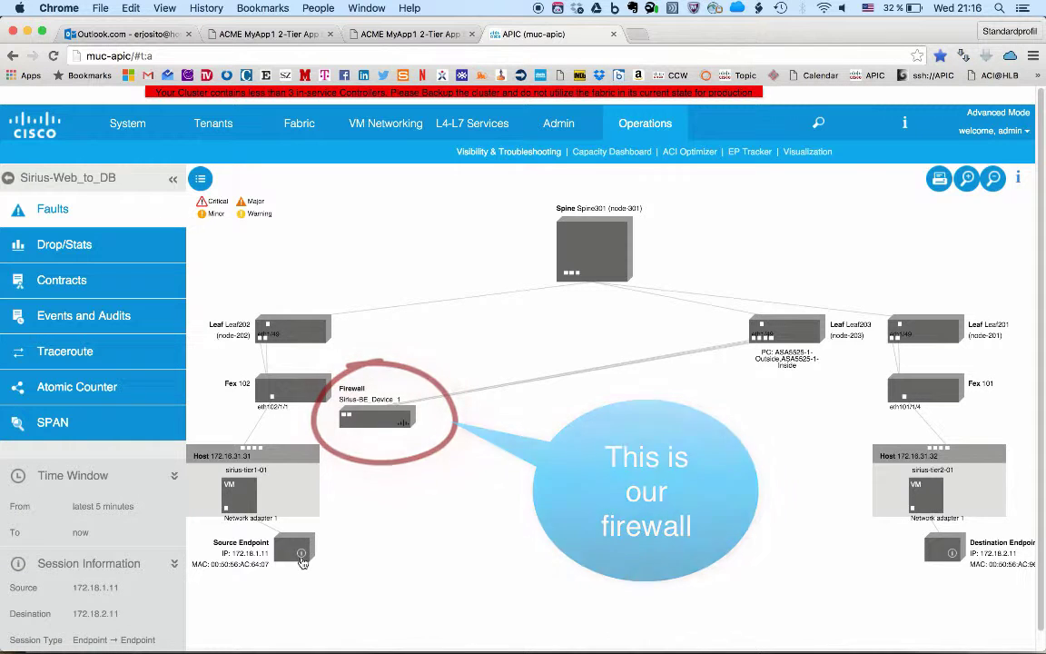
mouse_move(302, 562)
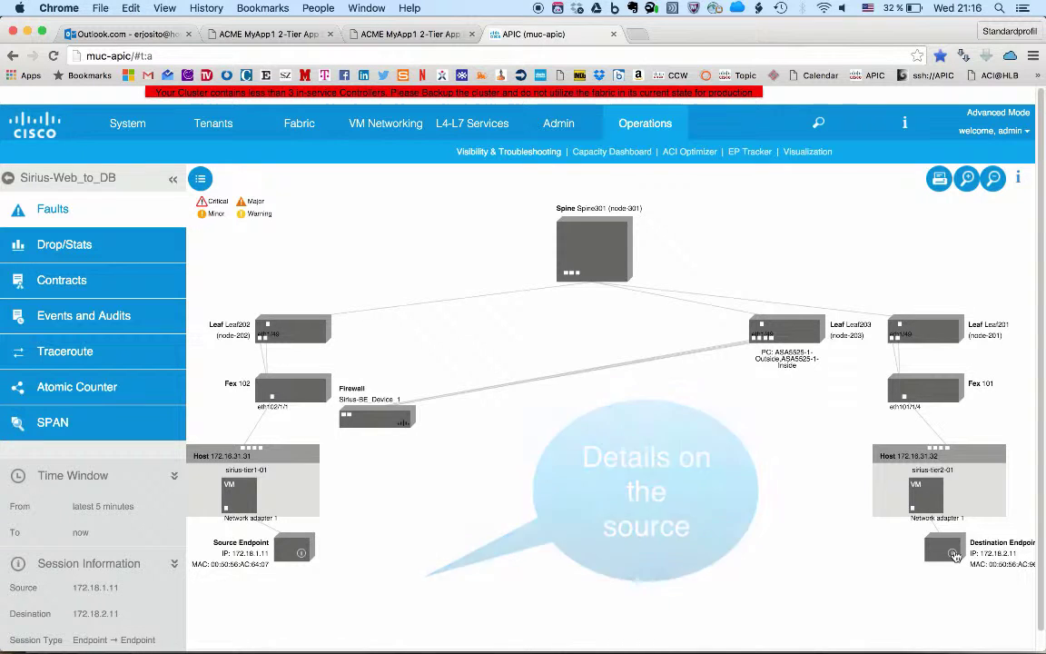
mouse_move(955, 556)
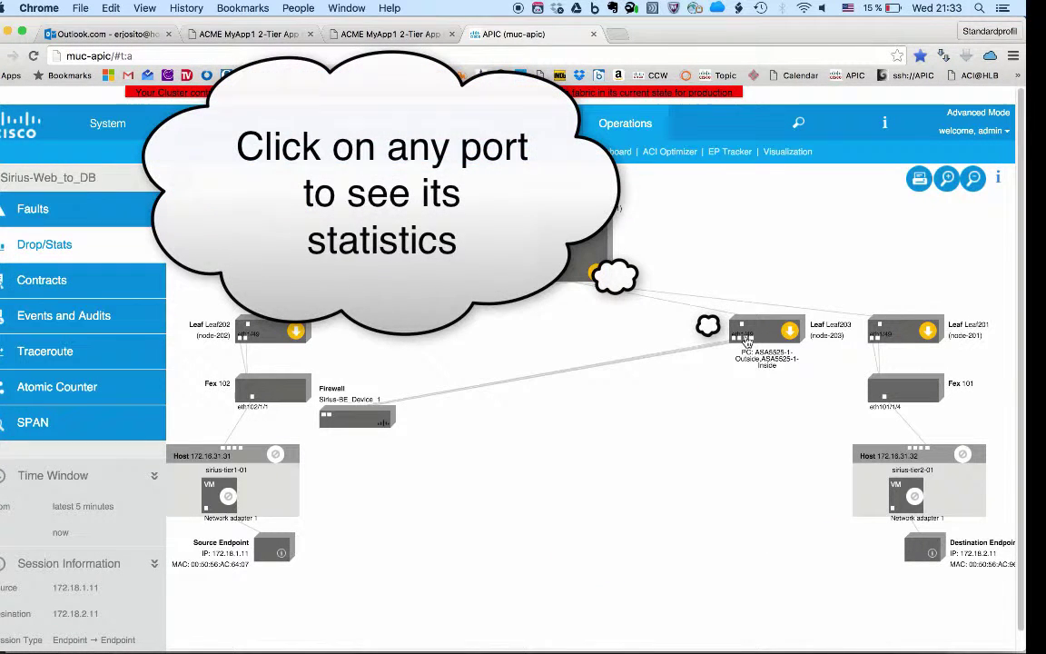
View the full statistics of port Eth1/4 on Leaf203 and inspect values along the traffic graph
left_click(752, 339)
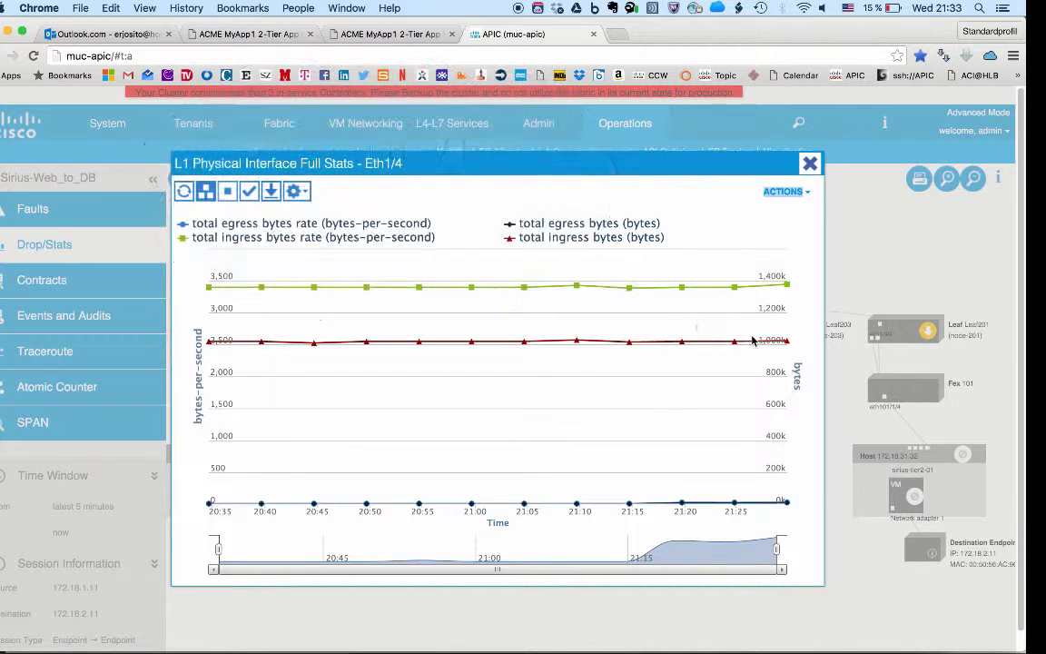
mouse_move(378, 307)
mouse_move(585, 437)
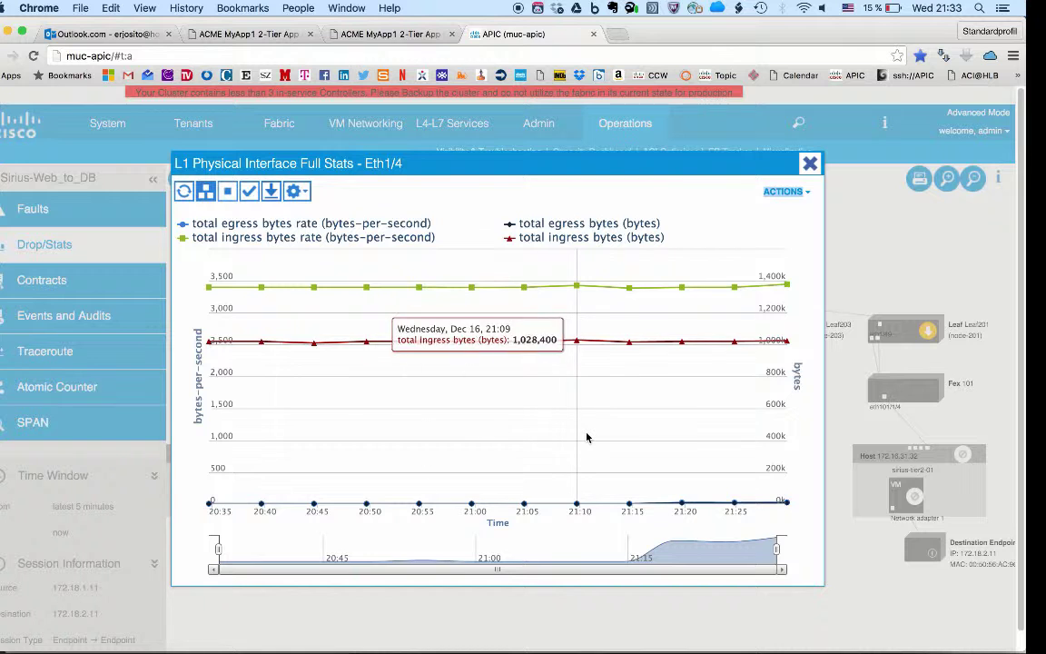
Examine the selectable counters, sampling intervals and aggregation modes for the interface statistics without changing the counter selection
left_click(249, 196)
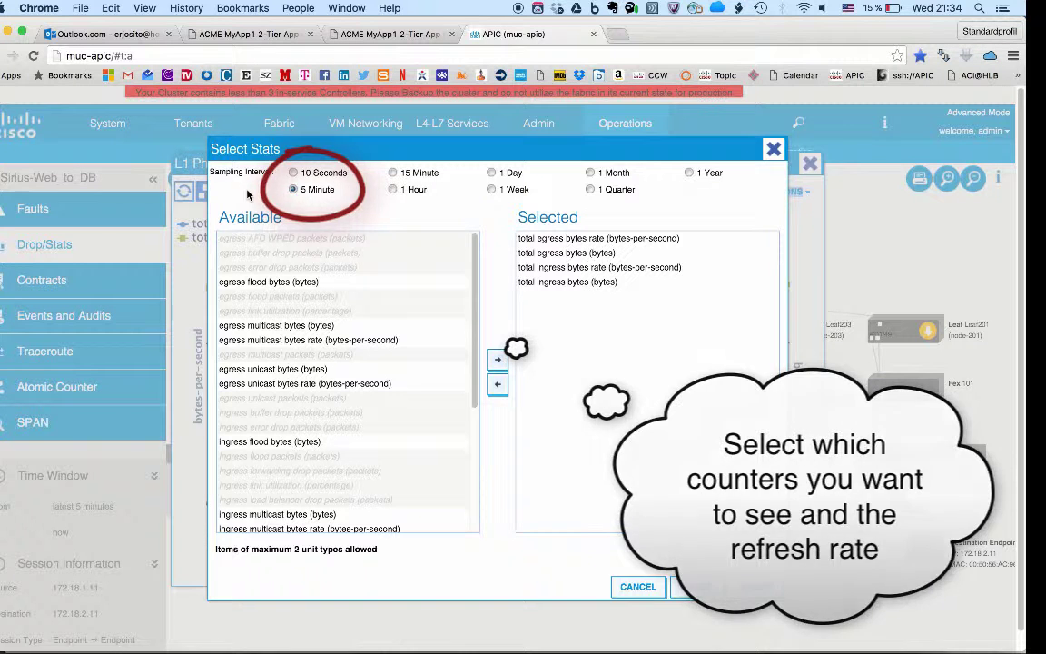
scroll(363, 381, "down", 5)
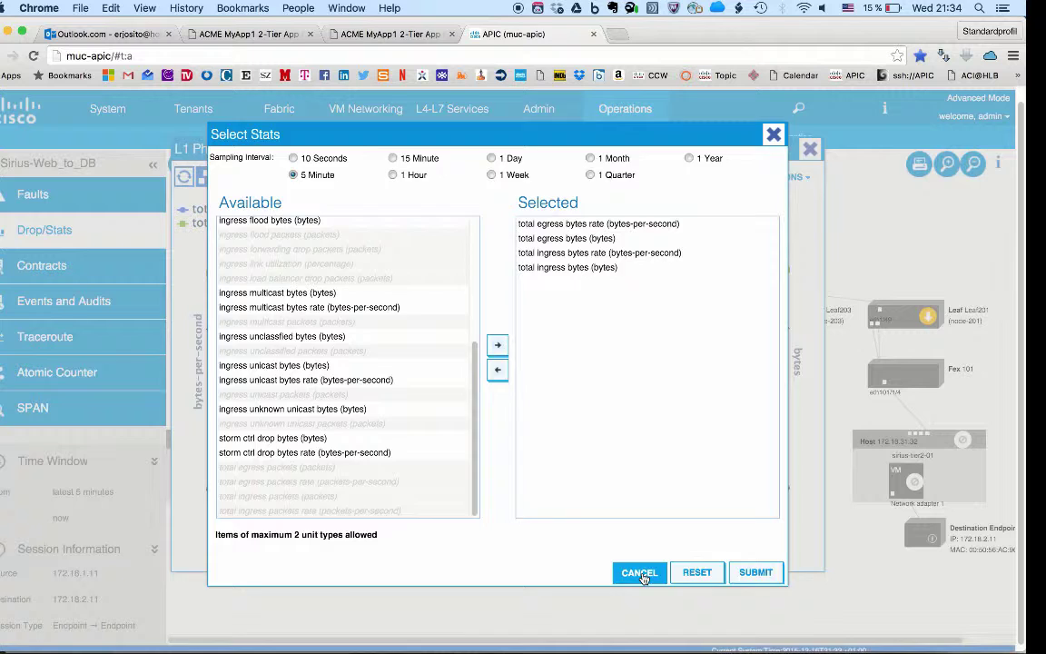
left_click(638, 572)
left_click(298, 179)
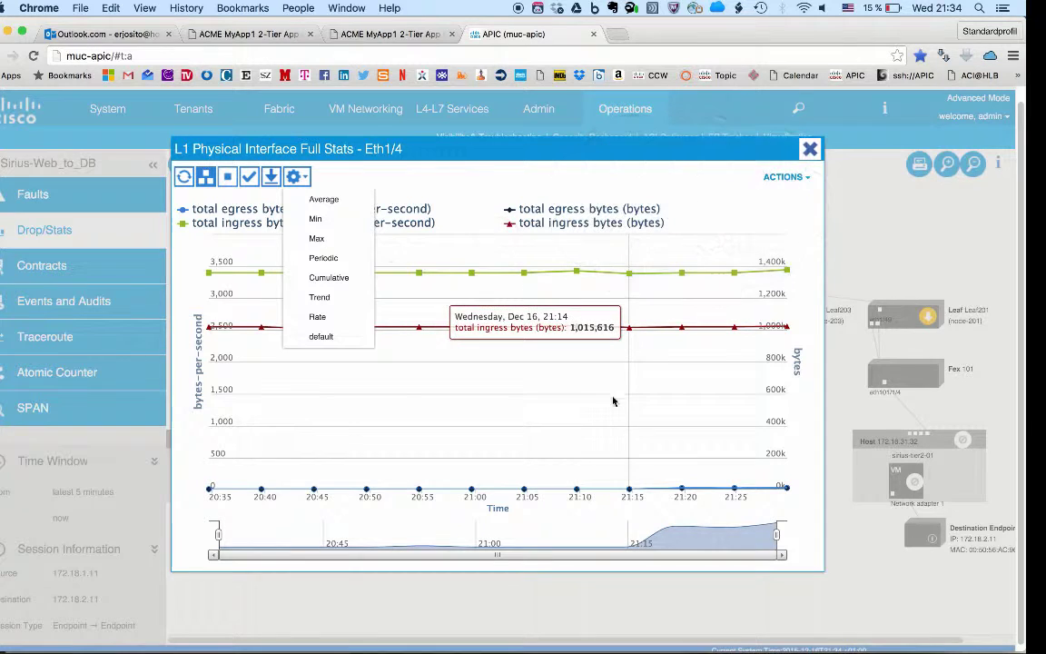
left_click(336, 191)
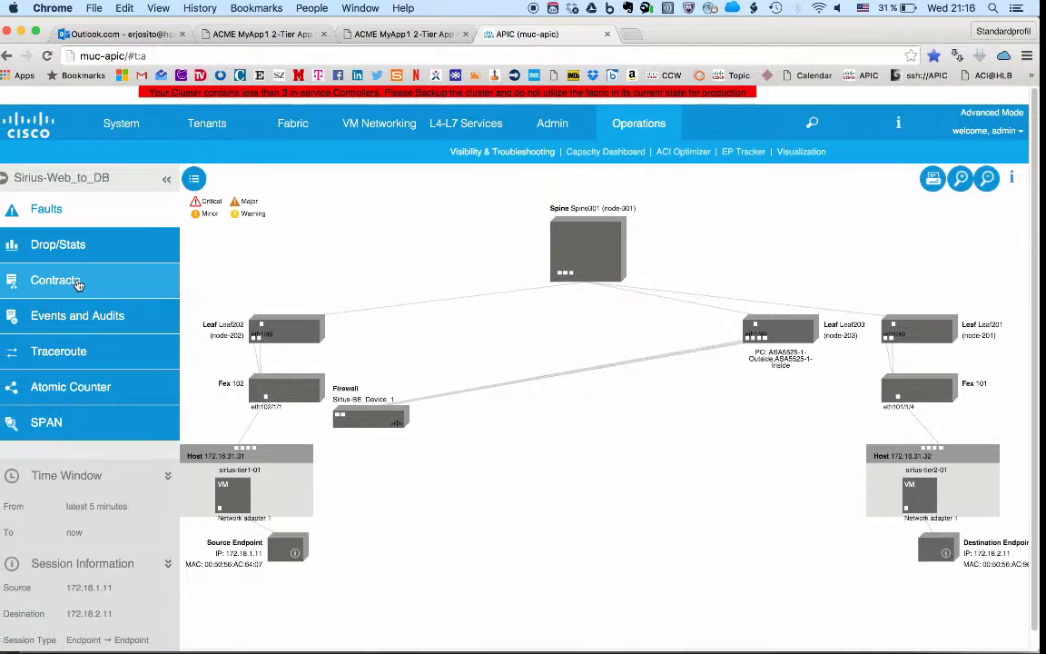
View the session's contracts, and run a TCP traceroute to destination port 3306, accepting the possible traffic disruption
left_click(80, 281)
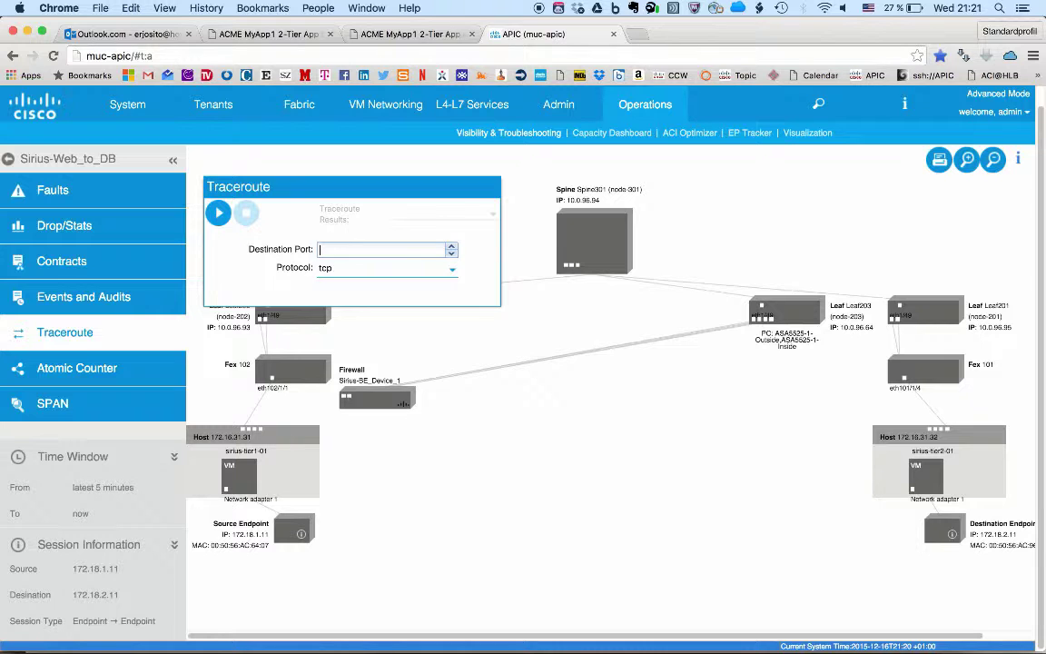
type("06")
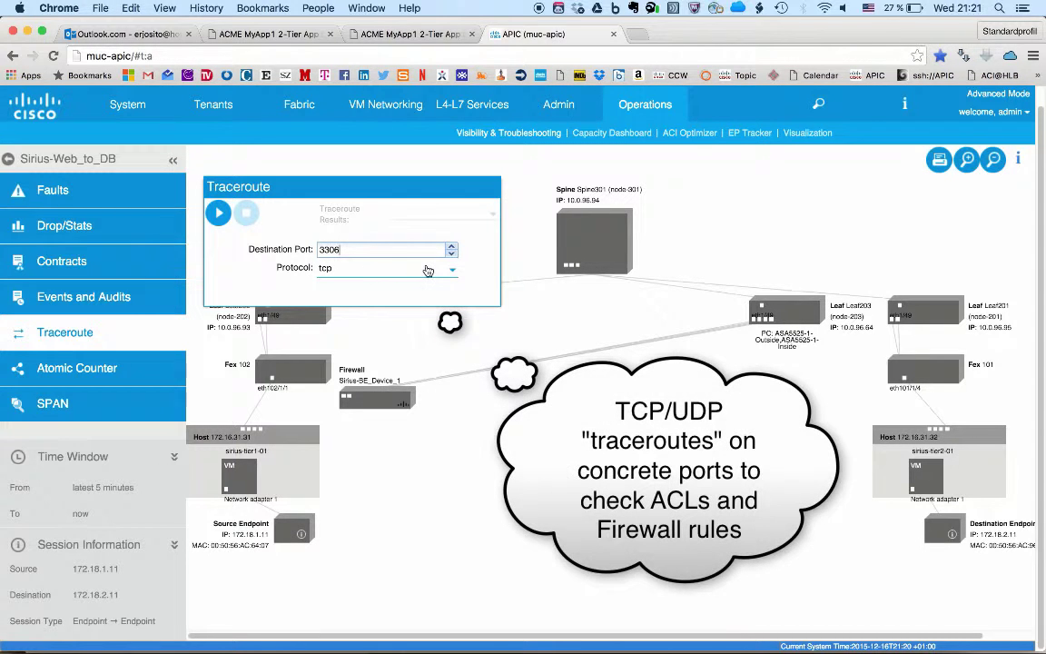
left_click(218, 212)
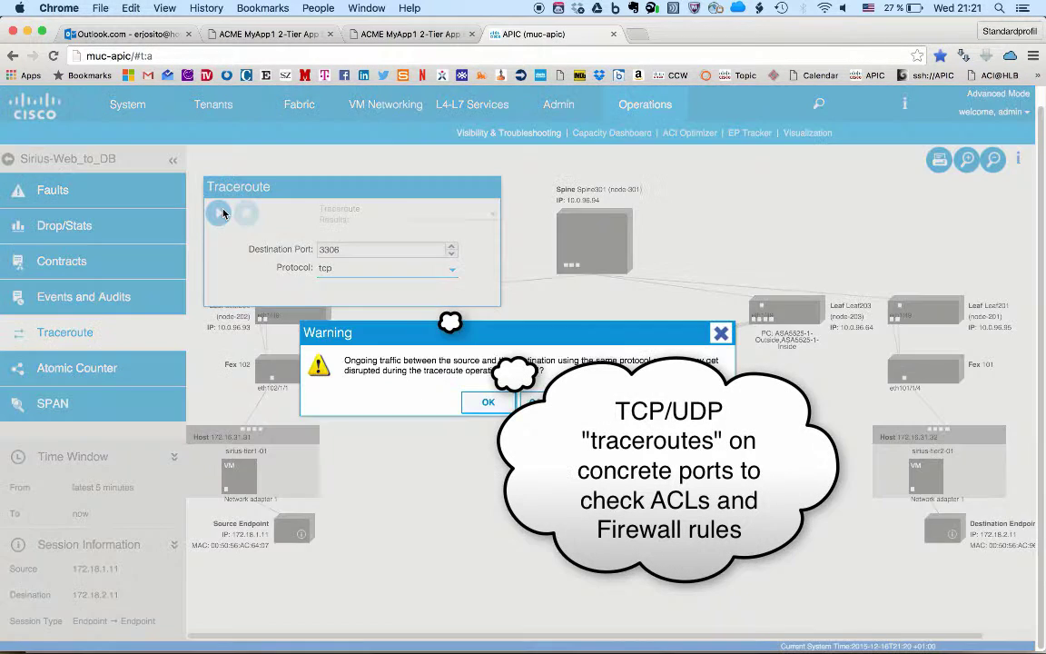
left_click(487, 402)
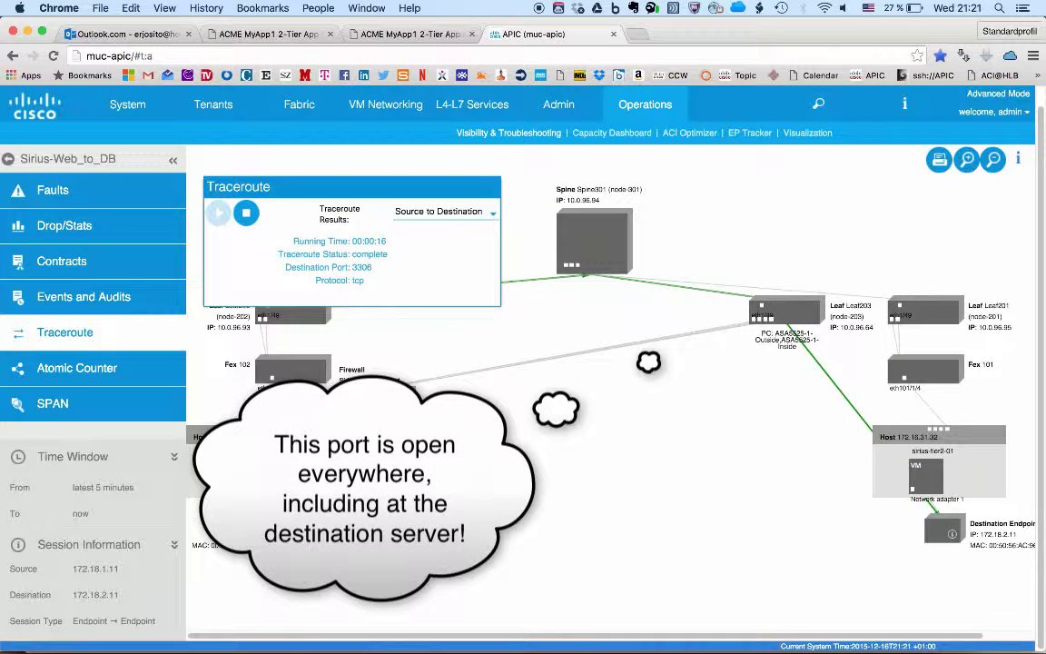
Move the traceroute window clear of the topology path and show the Destination to Source results
left_click_drag(363, 182, 522, 412)
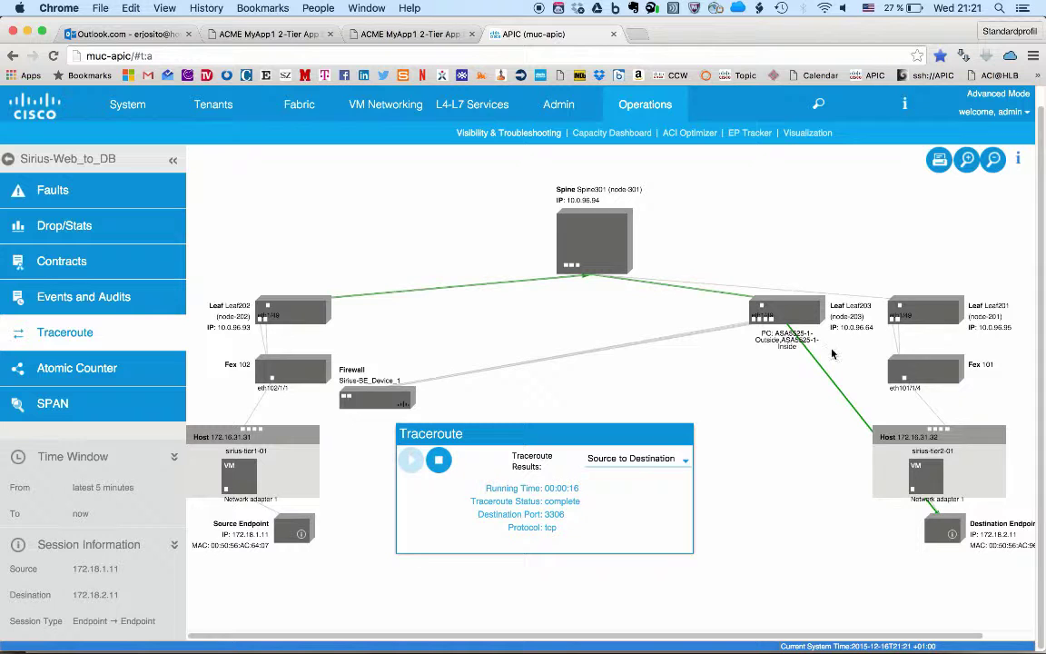
left_click(635, 458)
left_click(647, 497)
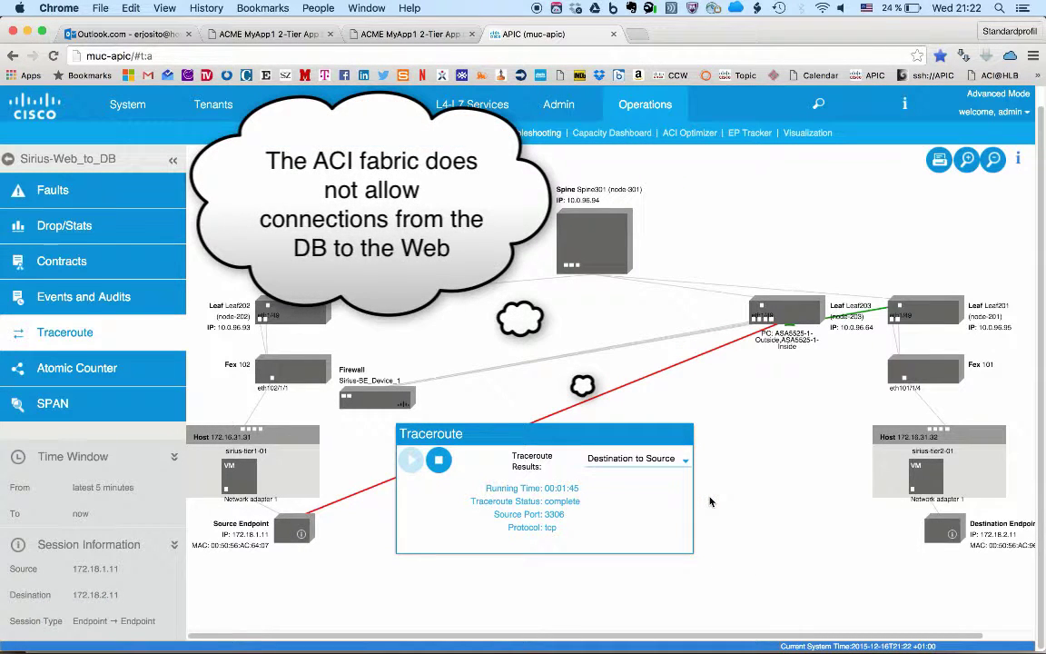
Start an atomic counter measurement for the Sirius-Web_to_DB session
left_click(93, 369)
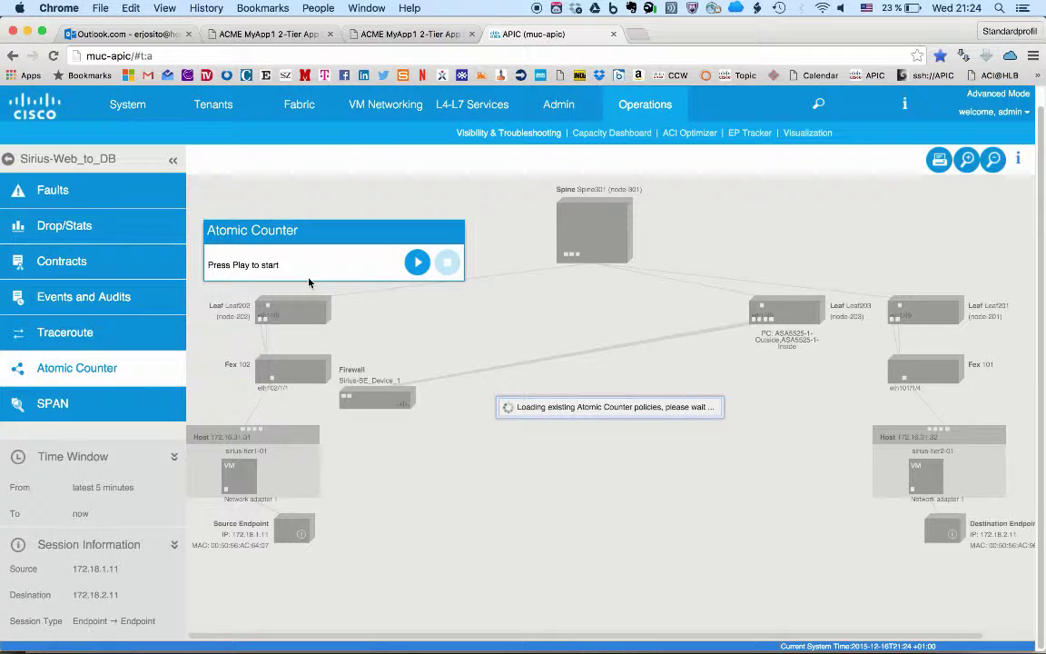
left_click(417, 262)
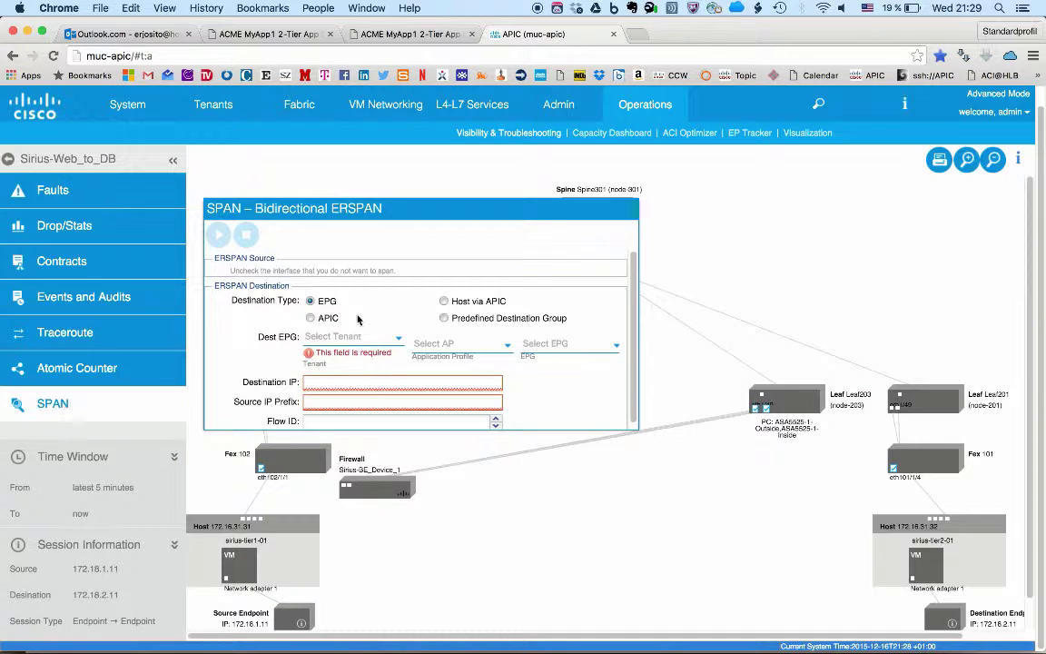
Start a bidirectional ERSPAN session to the APIC with source IP prefix 10.13.76.100 and flow ID 2
left_click(311, 318)
left_click(332, 337)
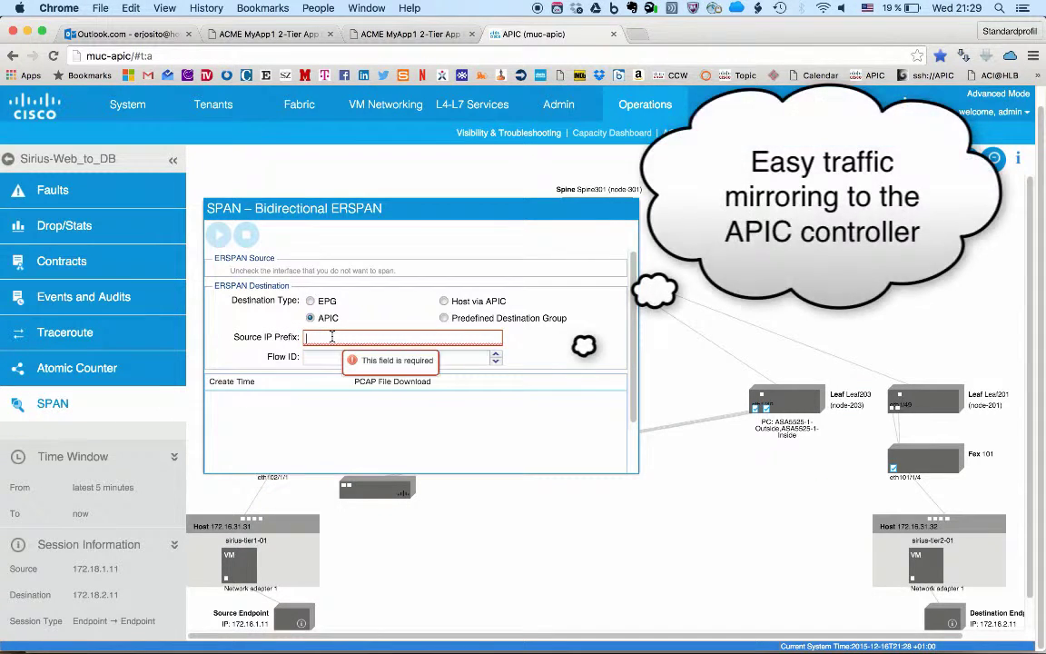
type("10.13.76.100")
key("Tab")
type("3")
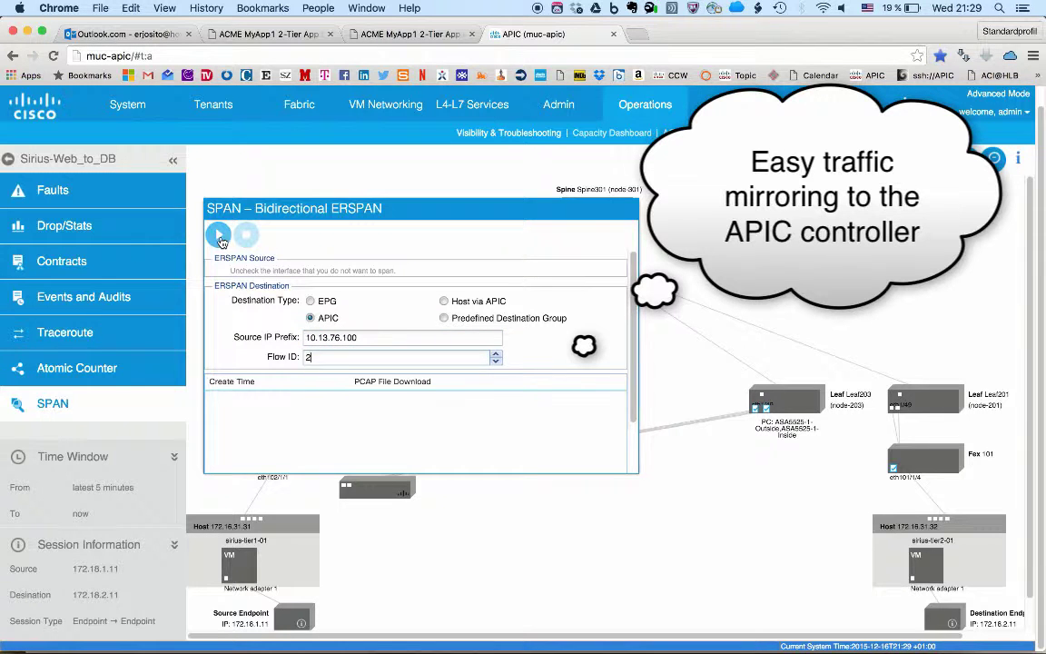
left_click(219, 235)
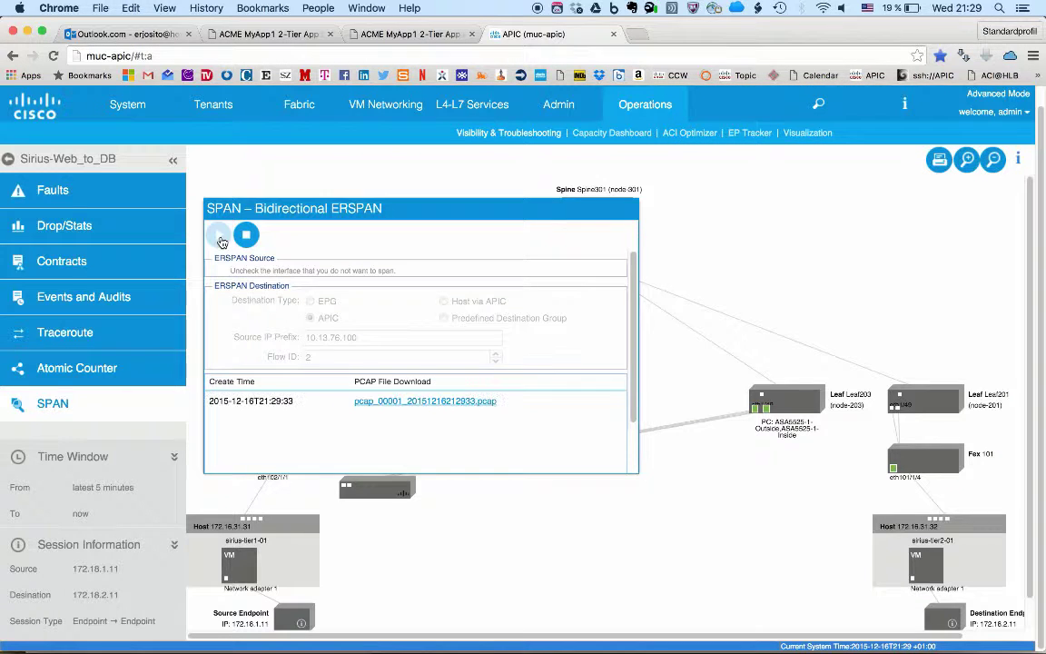
Reload the example 2-tier app page and submit a person's name to generate a database lookup transaction
key("super+Tab")
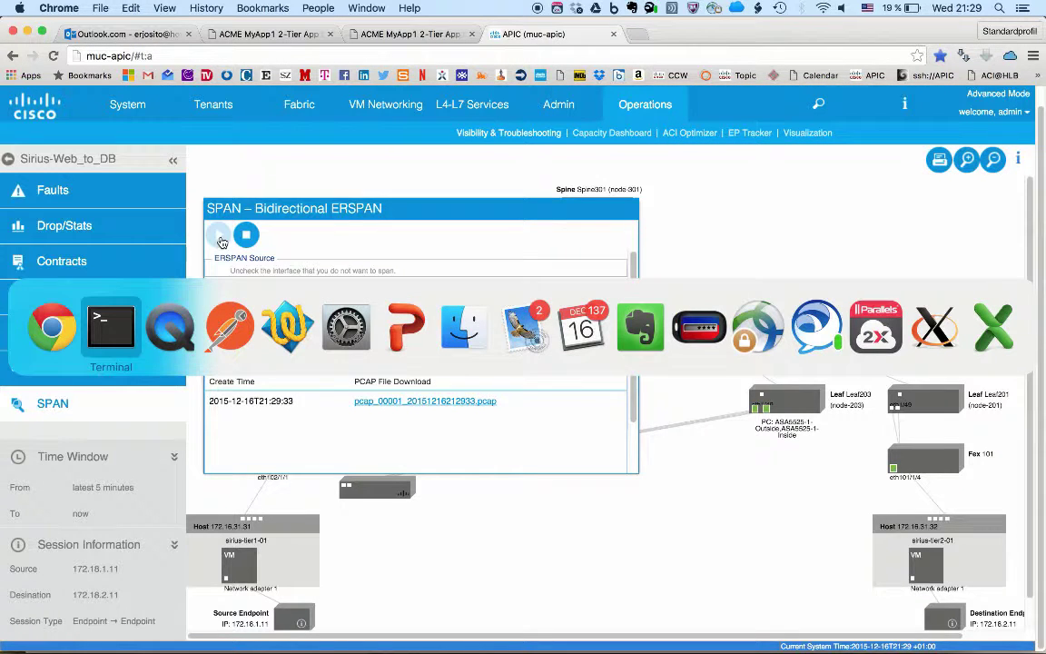
left_click(342, 32)
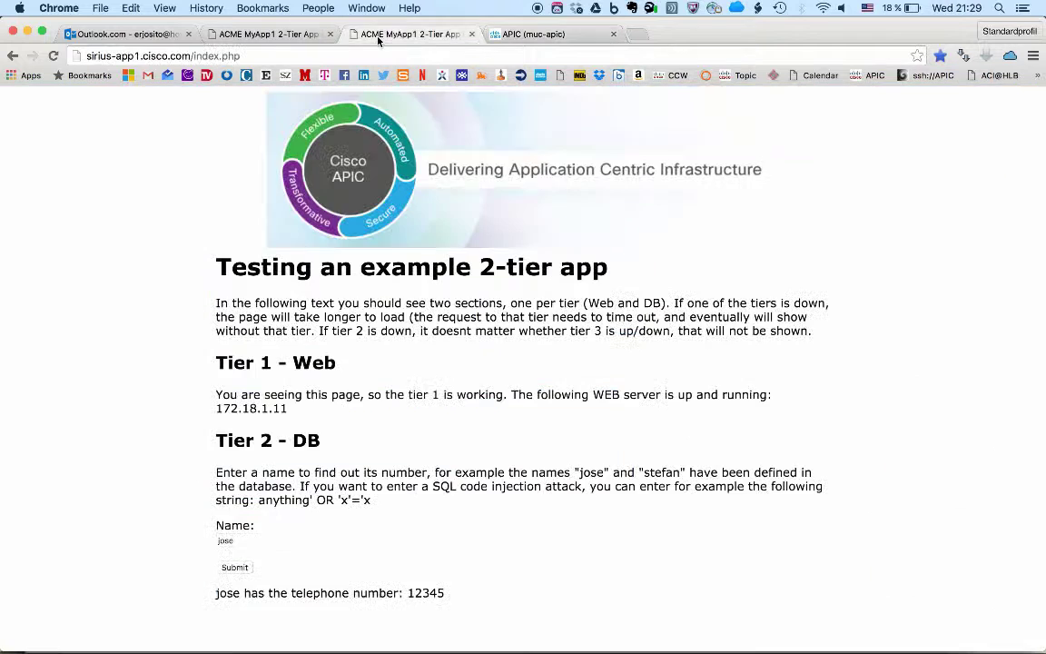
left_click(315, 56)
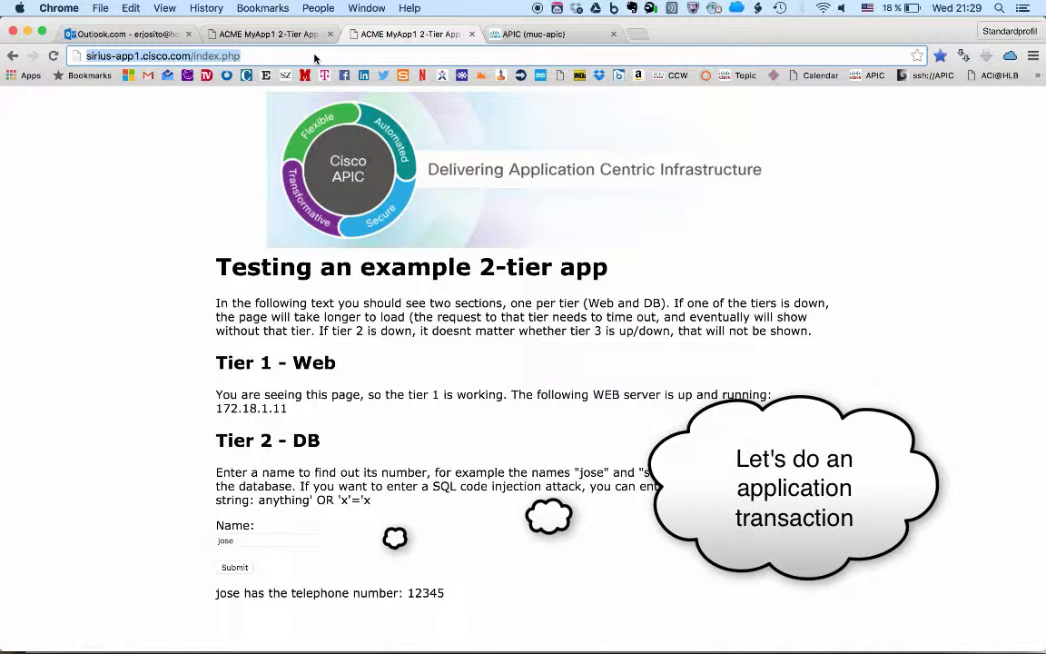
key("Return")
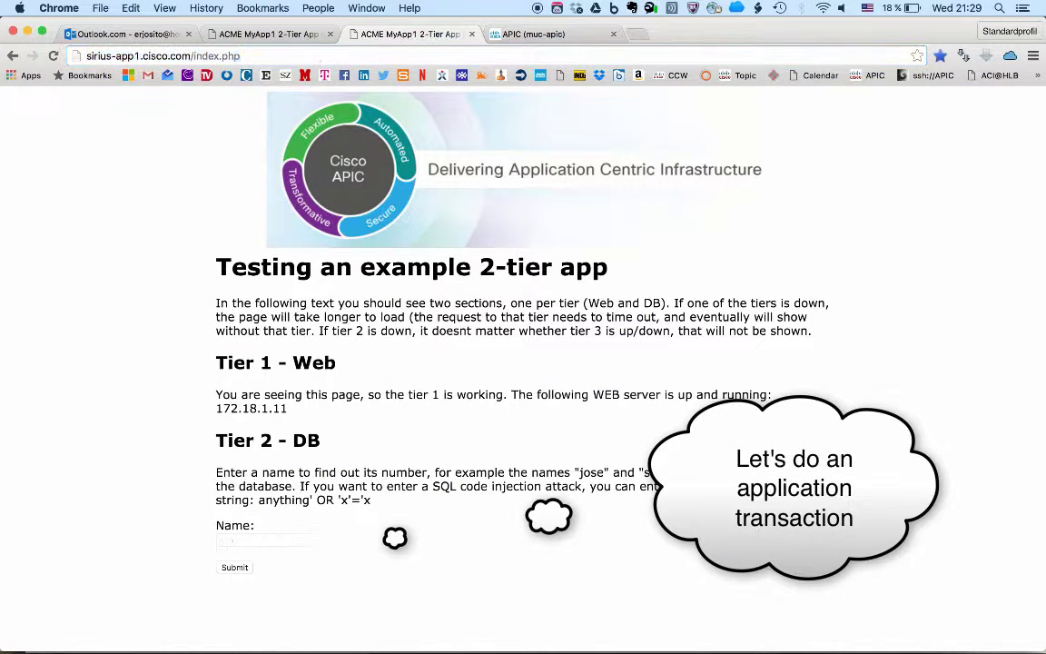
left_click(253, 546)
type("ja")
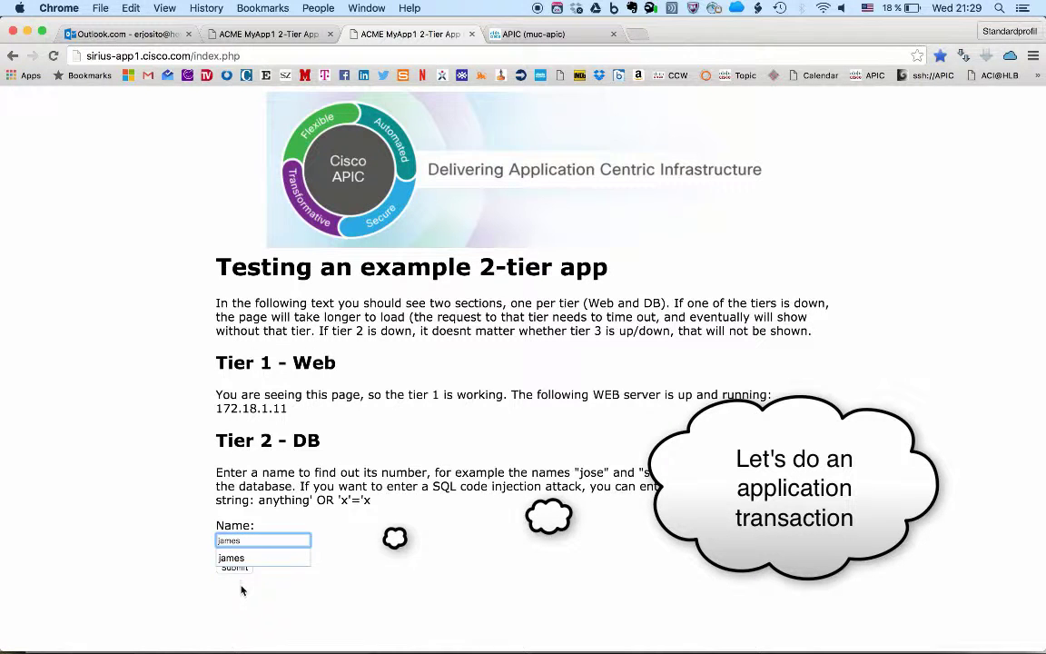
type("mes")
left_click(233, 558)
left_click(234, 568)
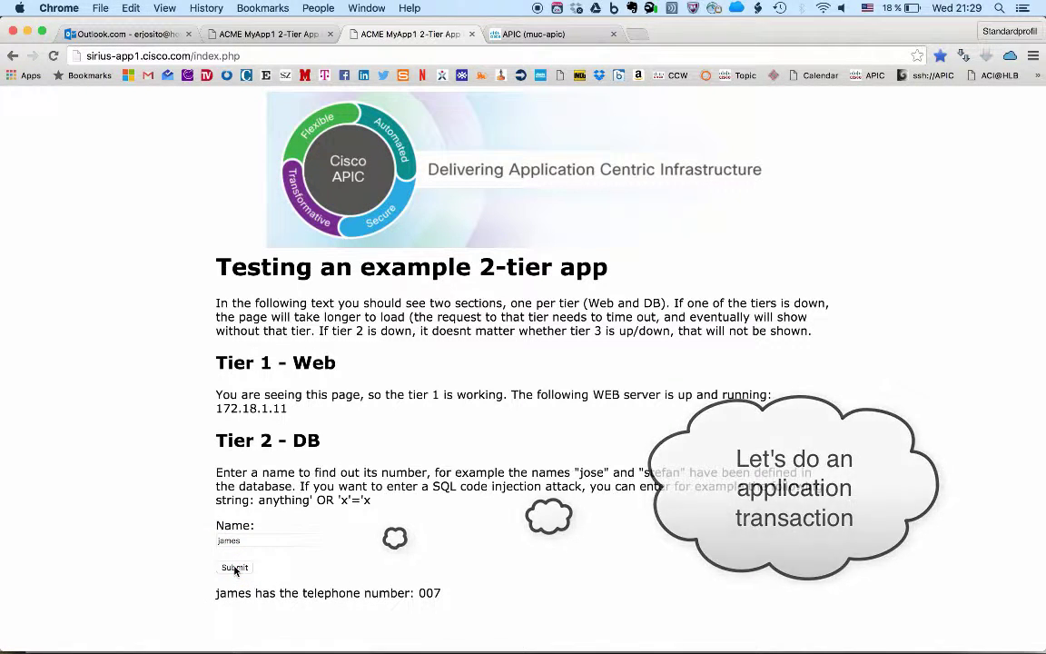
Return to the APIC page and stop the running ERSPAN capture
left_click(538, 36)
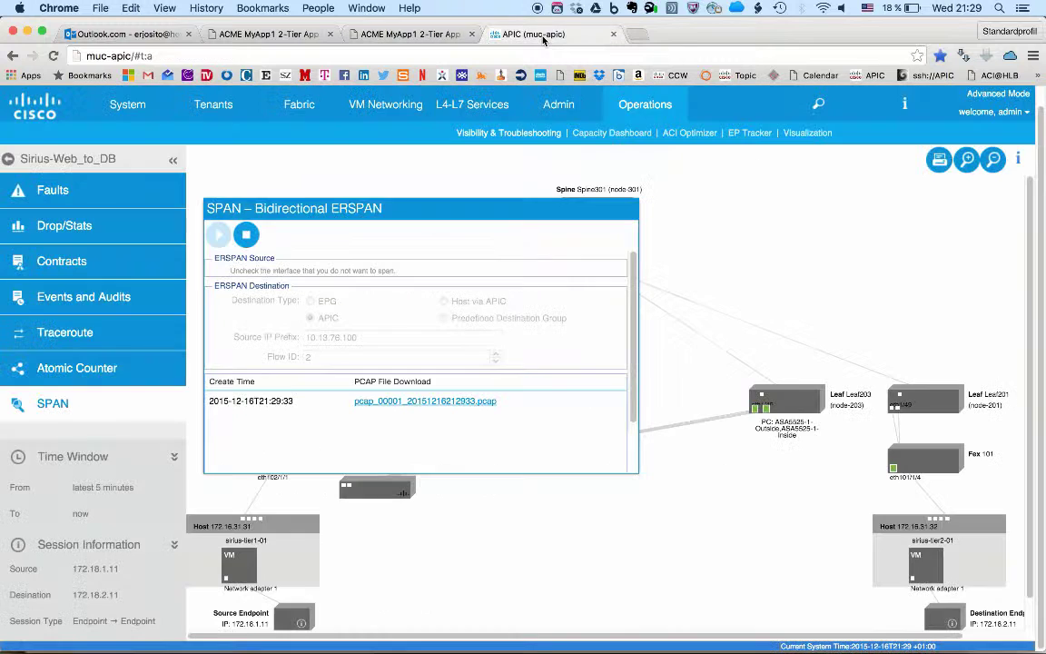
left_click(245, 235)
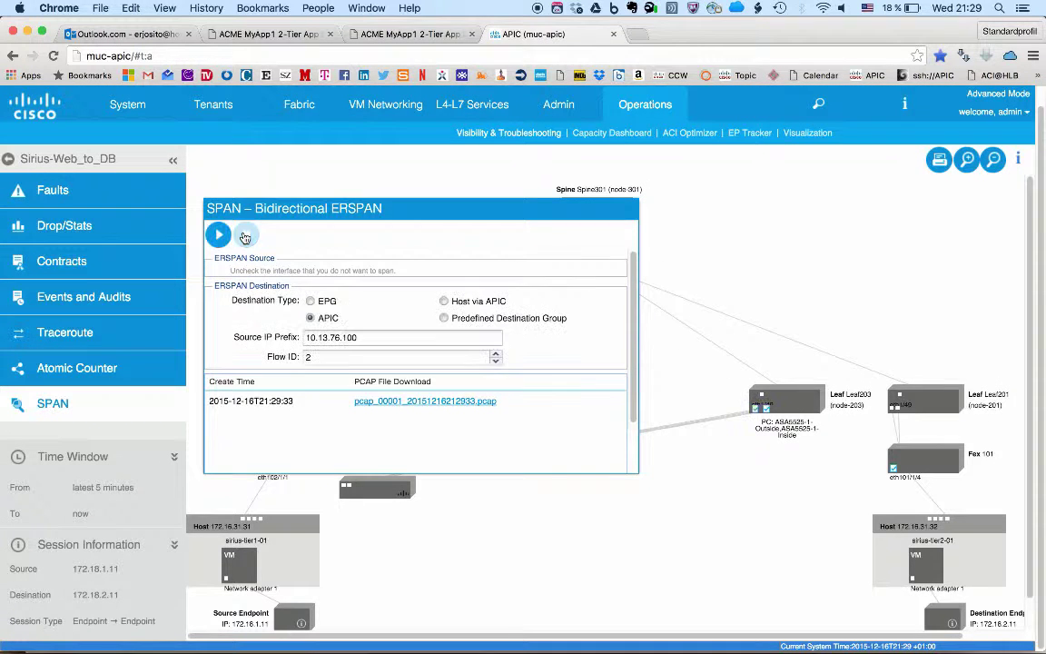
Save the SPAN capture pcap_00001_20151216212933.pcap to the munlab folder and open it in Wireshark
left_click(425, 401)
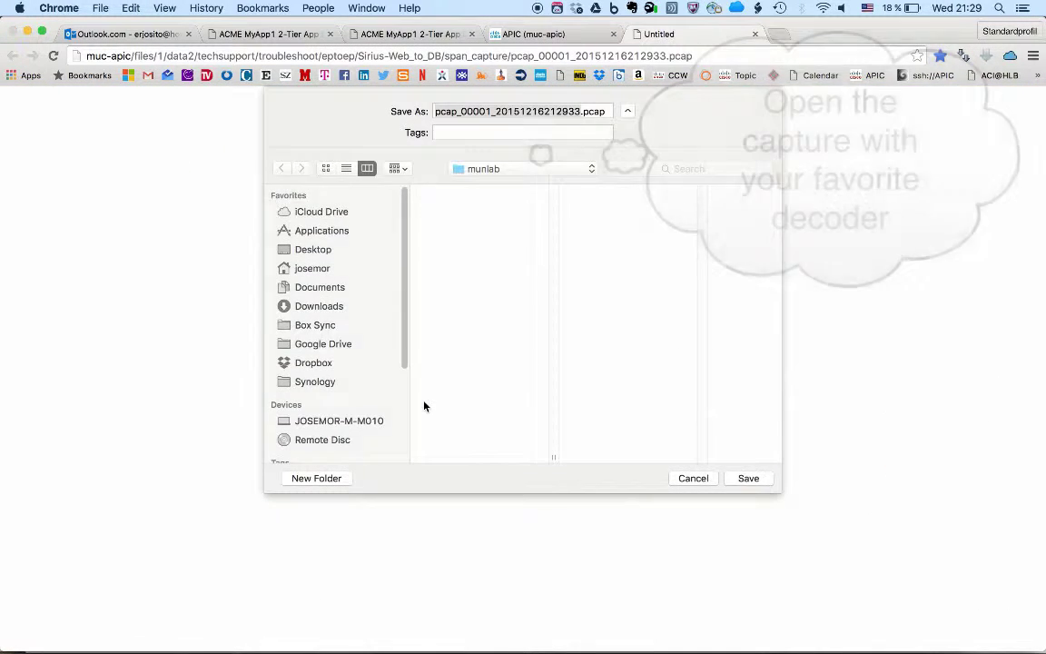
left_click(748, 477)
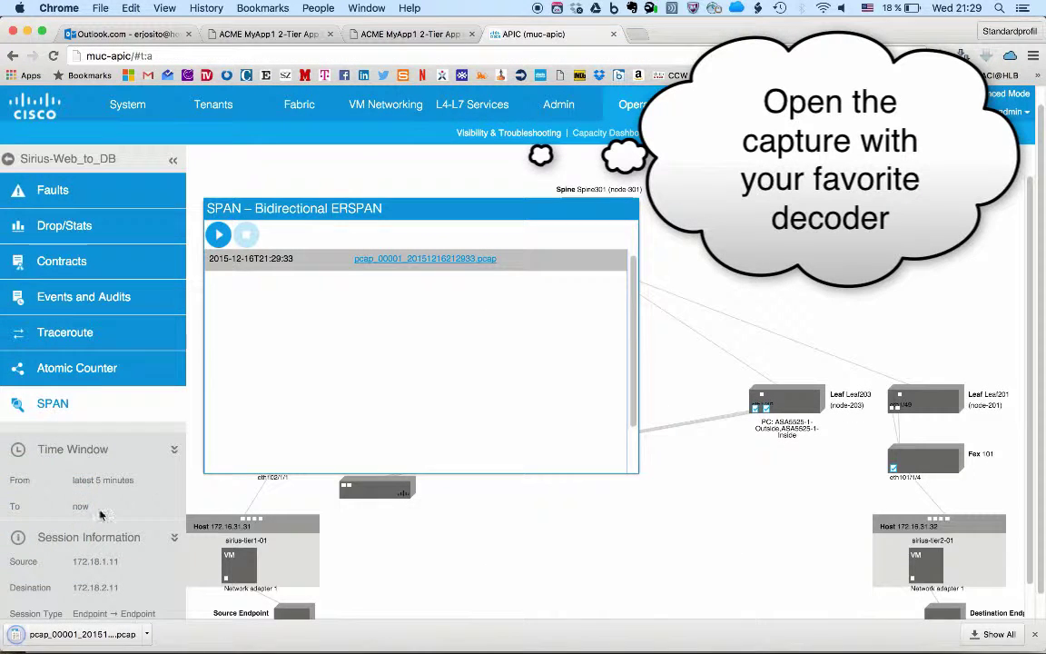
left_click(59, 635)
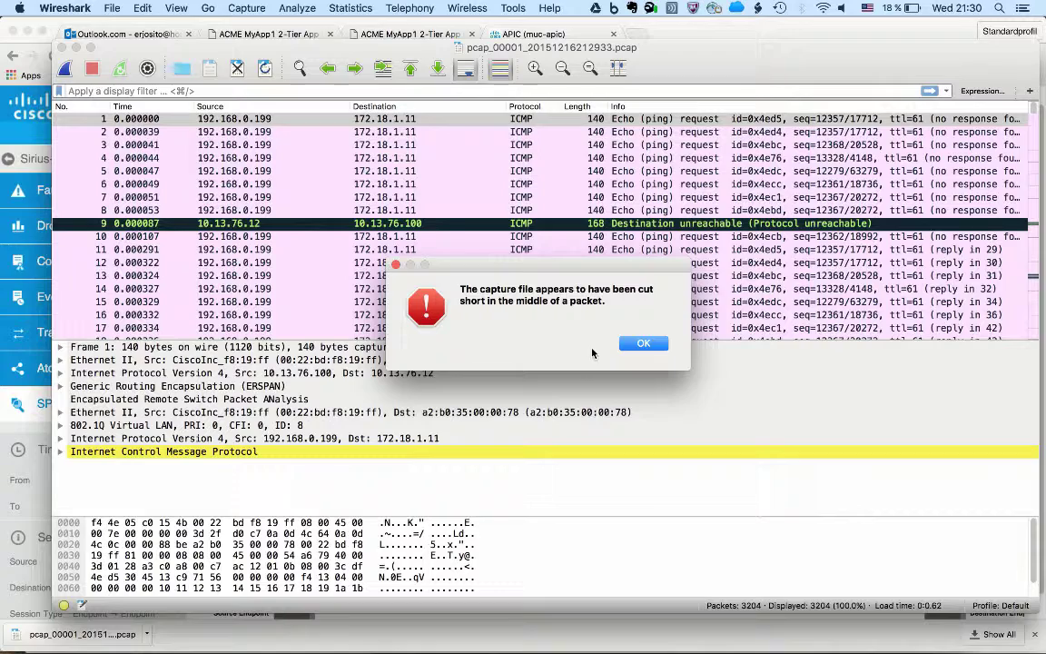
left_click(642, 344)
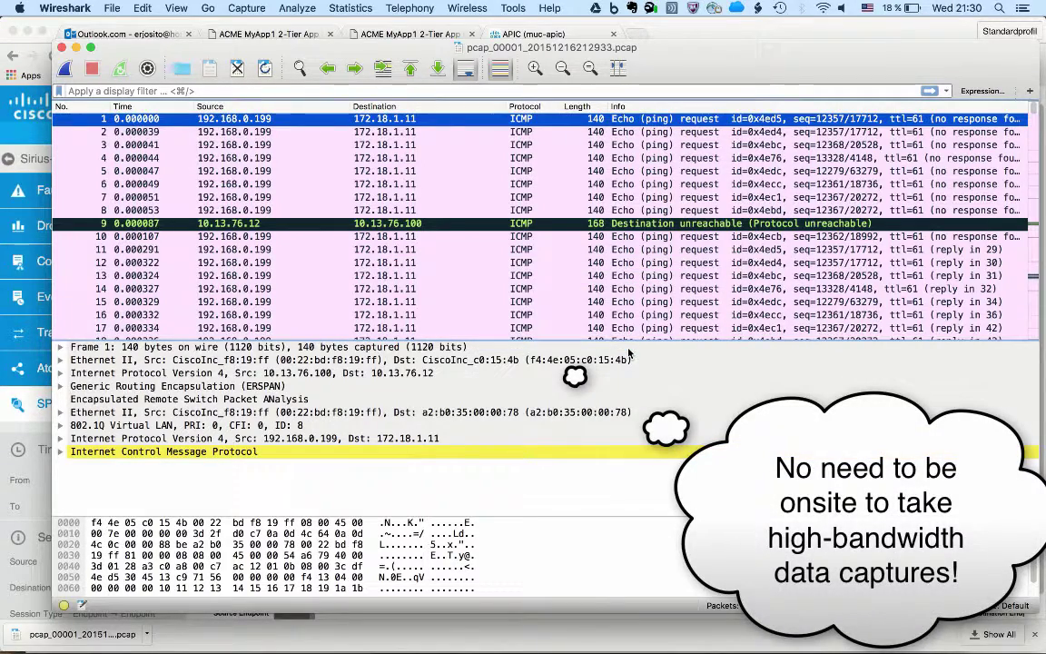
Filter the capture to http packets and look through the listed web requests and responses down to the last one
left_click(212, 91)
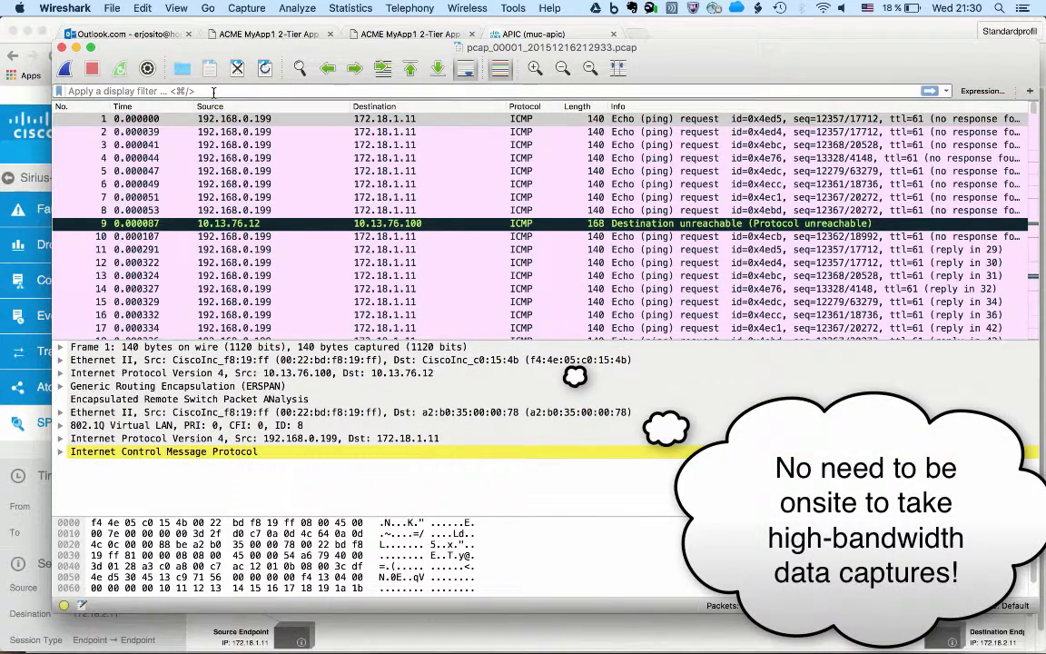
type("http")
key("Return")
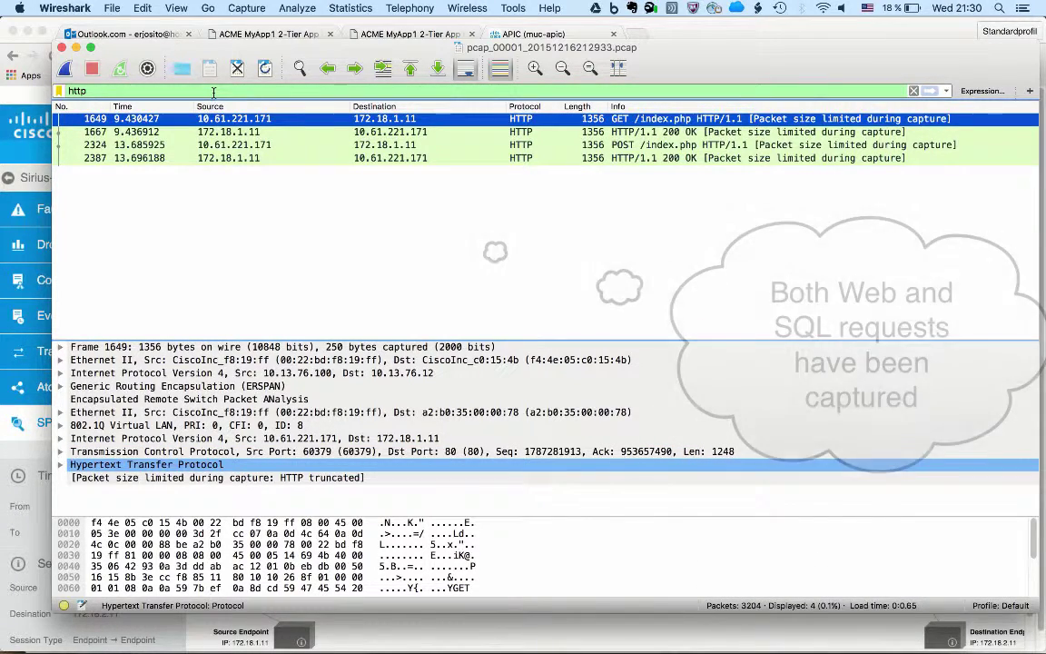
key("Down")
key("Down")
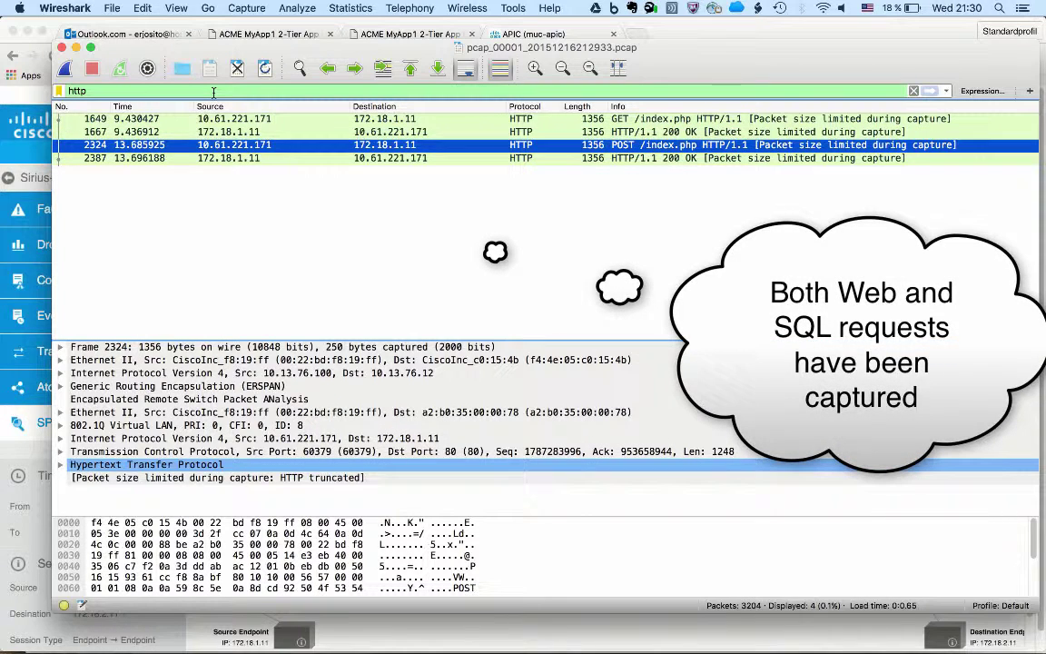
key("Down")
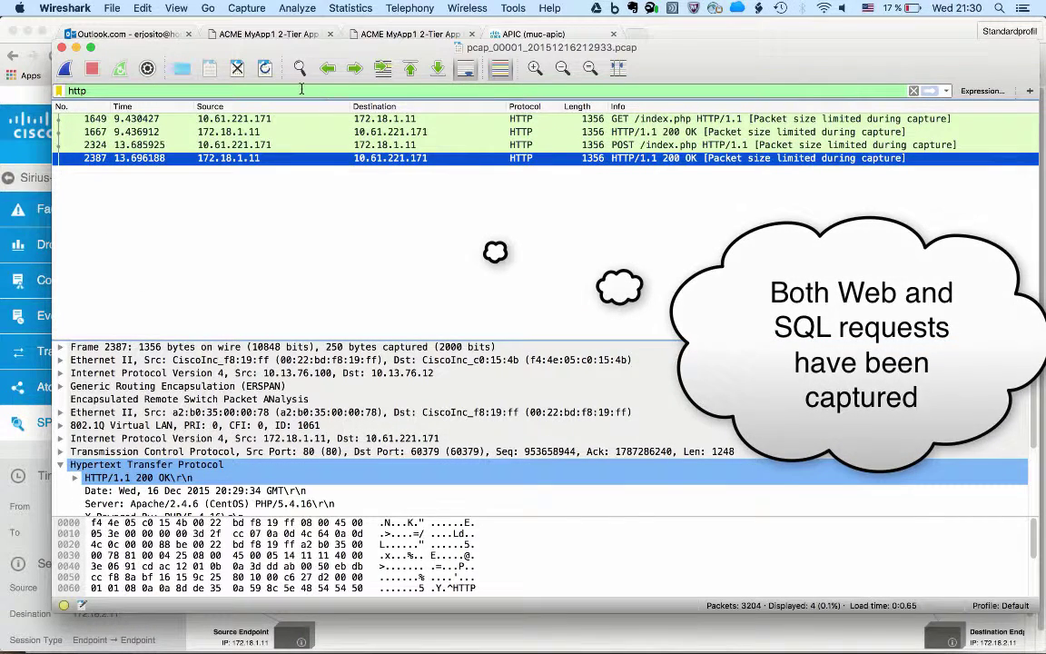
Replace the display filter with mysql to list only the database packets
triple_click(302, 91)
type("mysql")
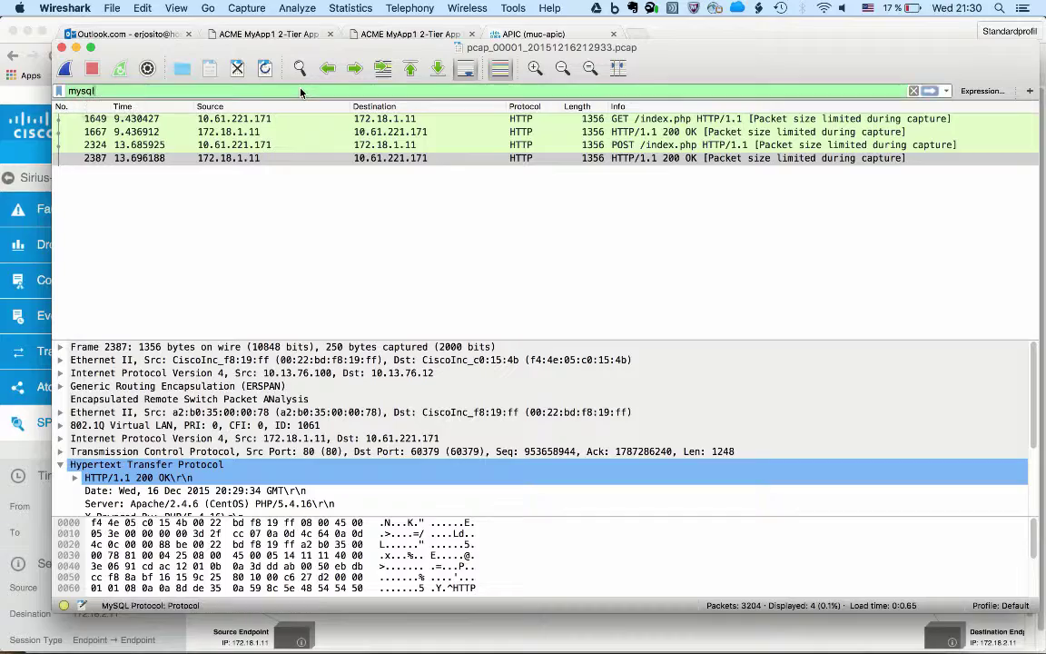
key("Return")
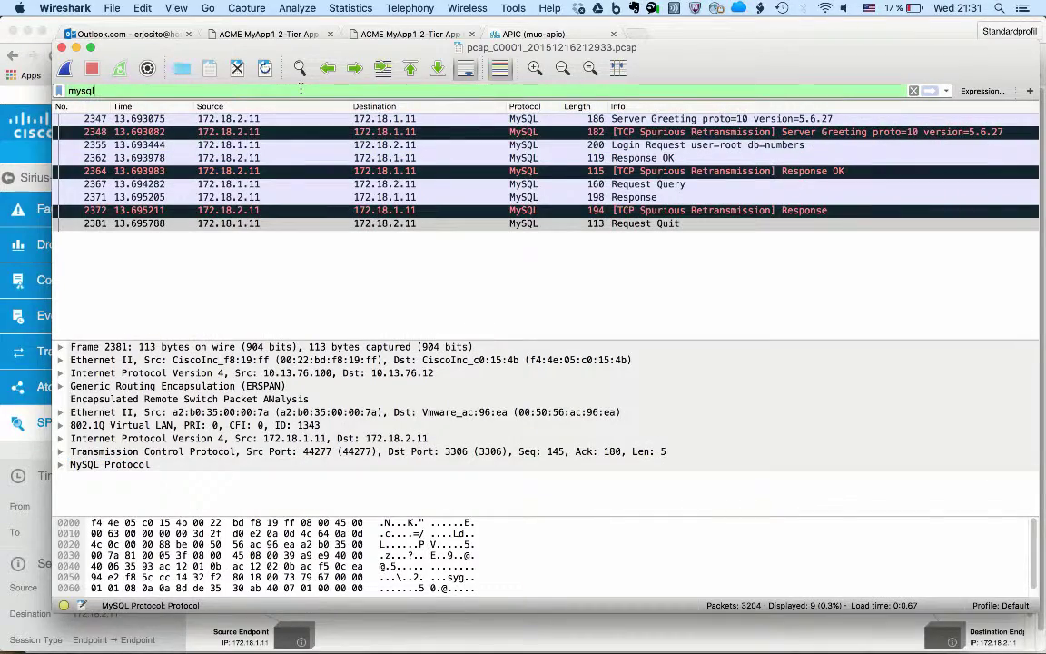
In the MySQL Request Query packet, expand the Request Command Query details and select the SQL Statement field
key("ctrl+Up")
key("ctrl+Up")
key("ctrl+Up")
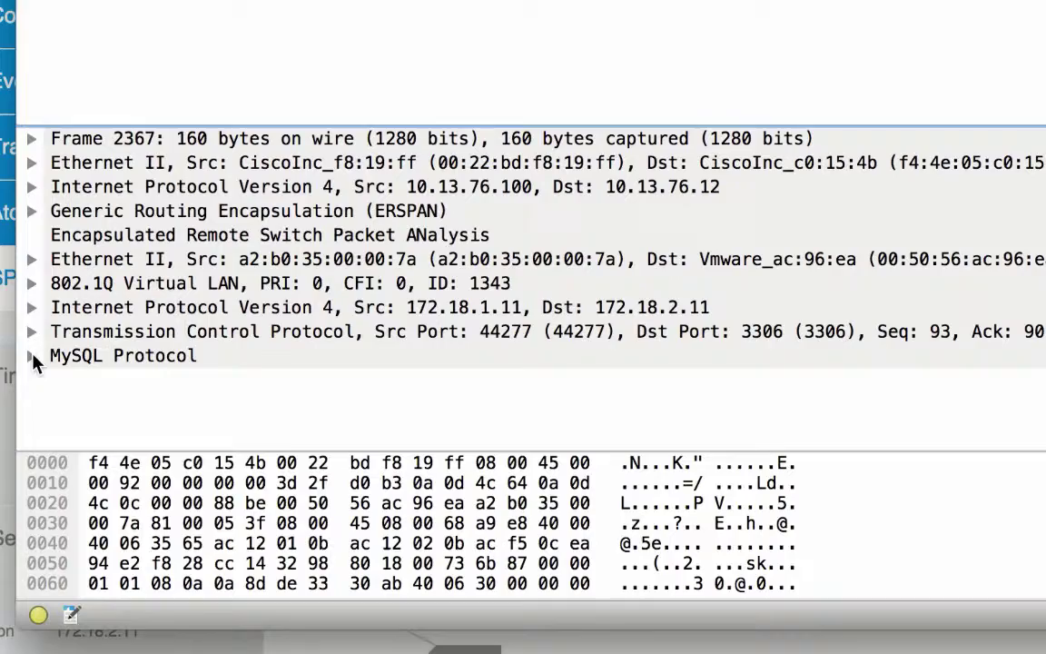
left_click(60, 464)
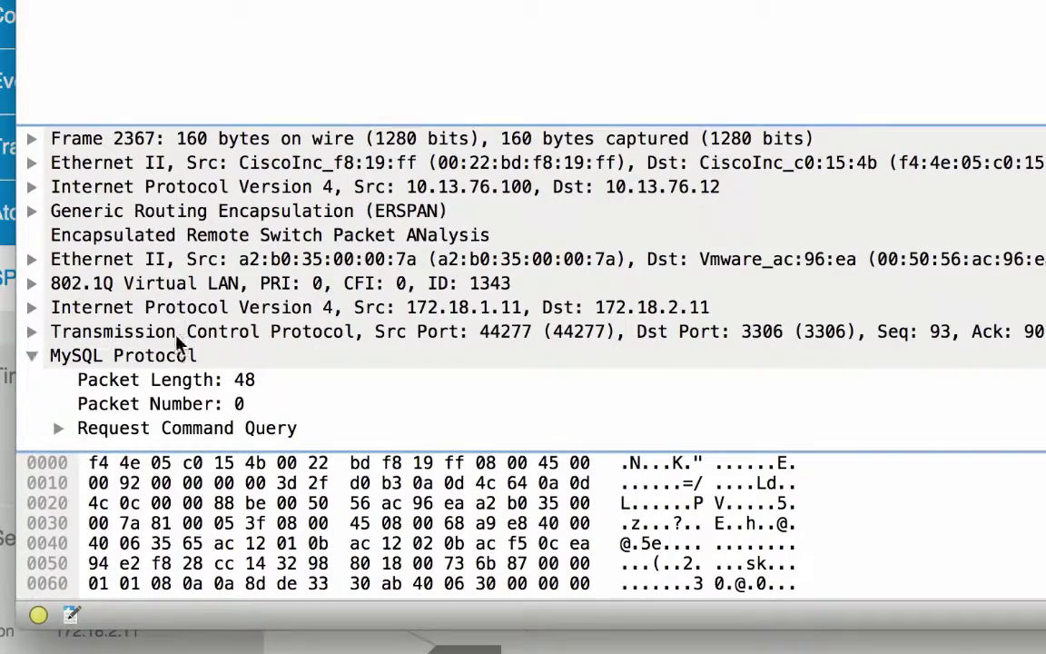
left_click(60, 426)
scroll(160, 324, "down", 2)
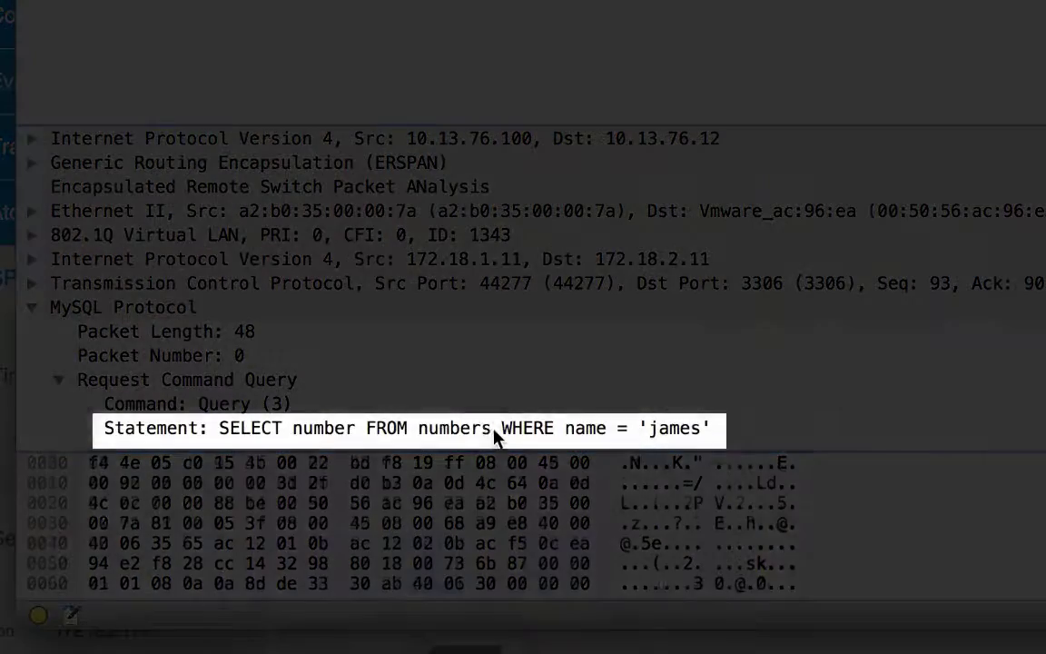
left_click(497, 437)
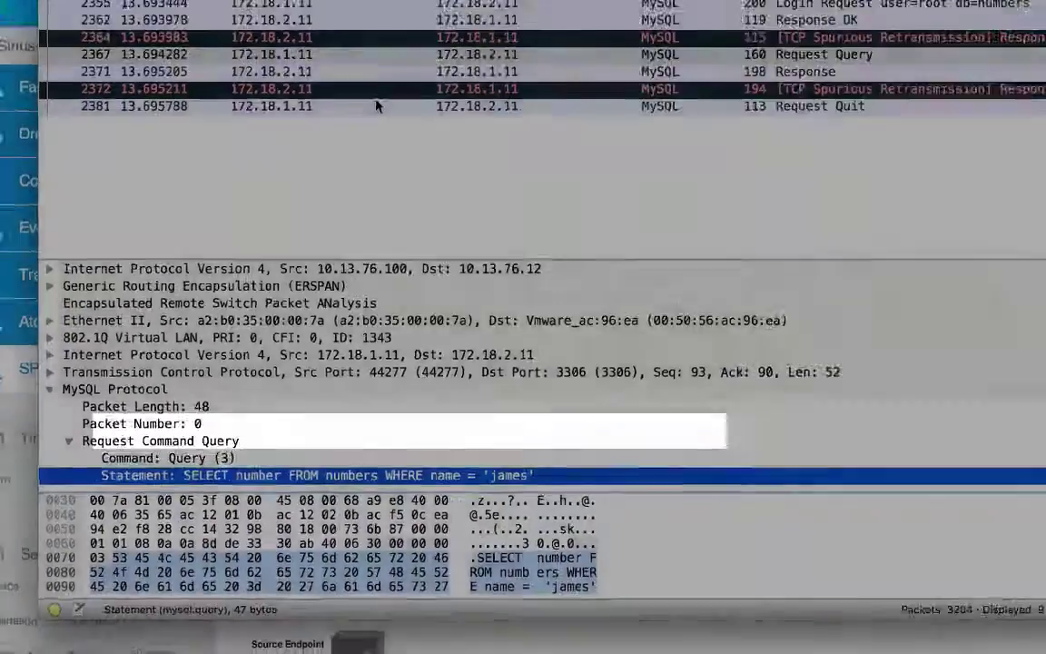
Open the MySQL Response packet's details and collapse its first two MySQL Protocol sections
left_click(307, 222)
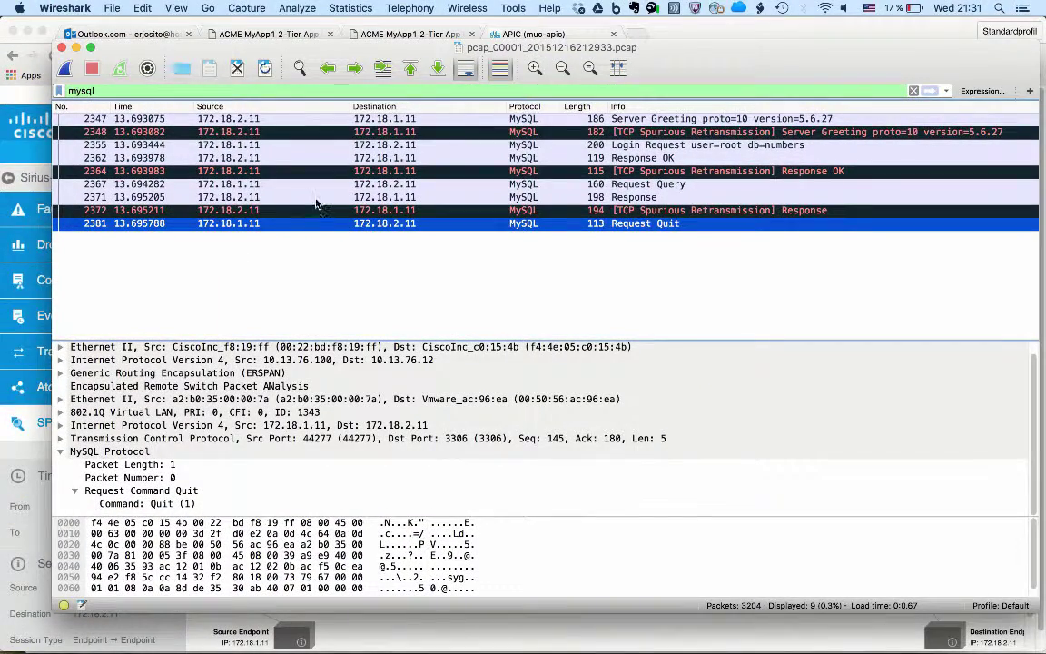
left_click(316, 199)
scroll(272, 427, "down", 3)
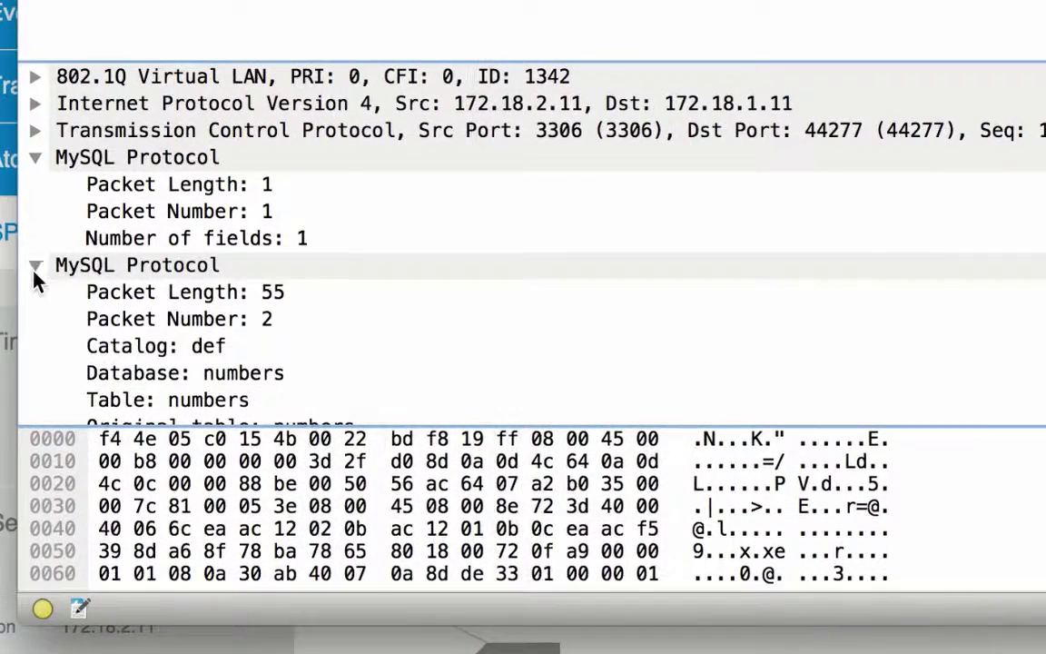
left_click(38, 283)
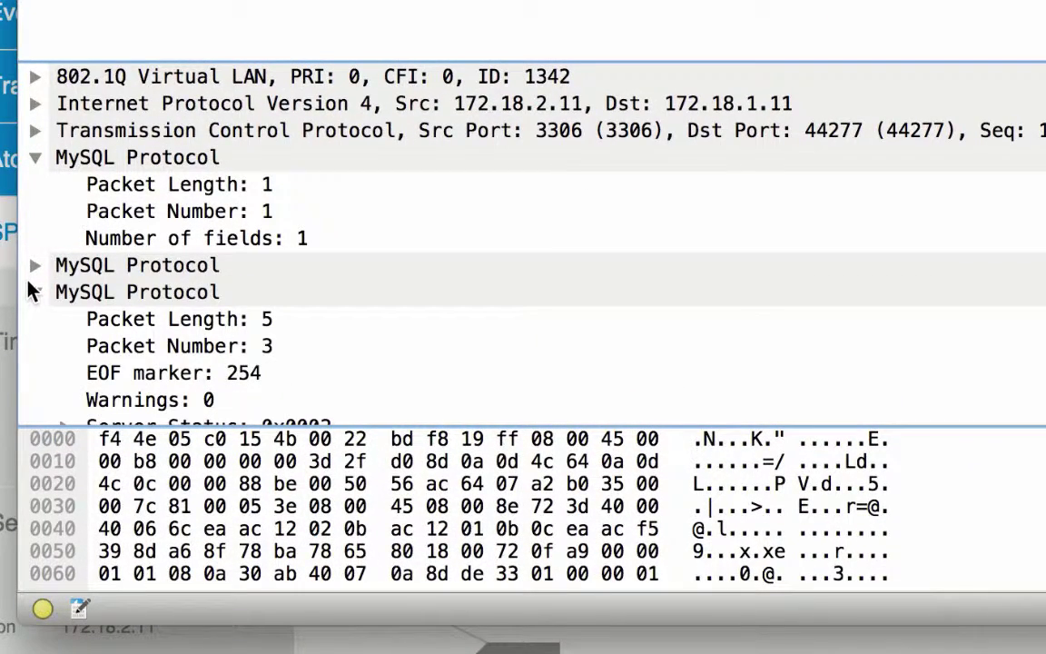
left_click(34, 157)
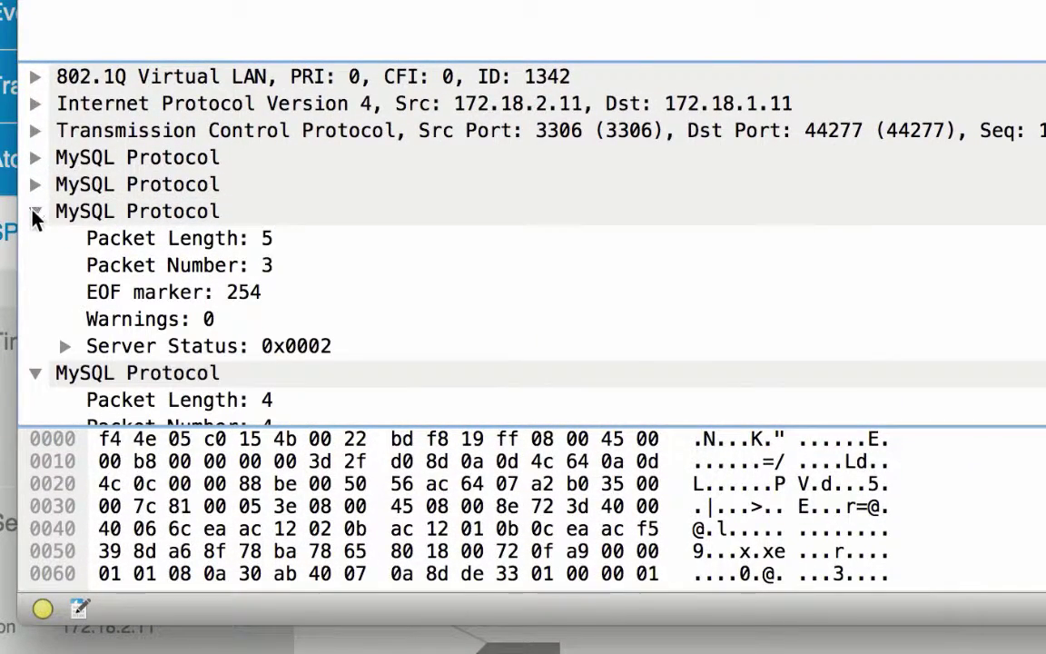
left_click(64, 346)
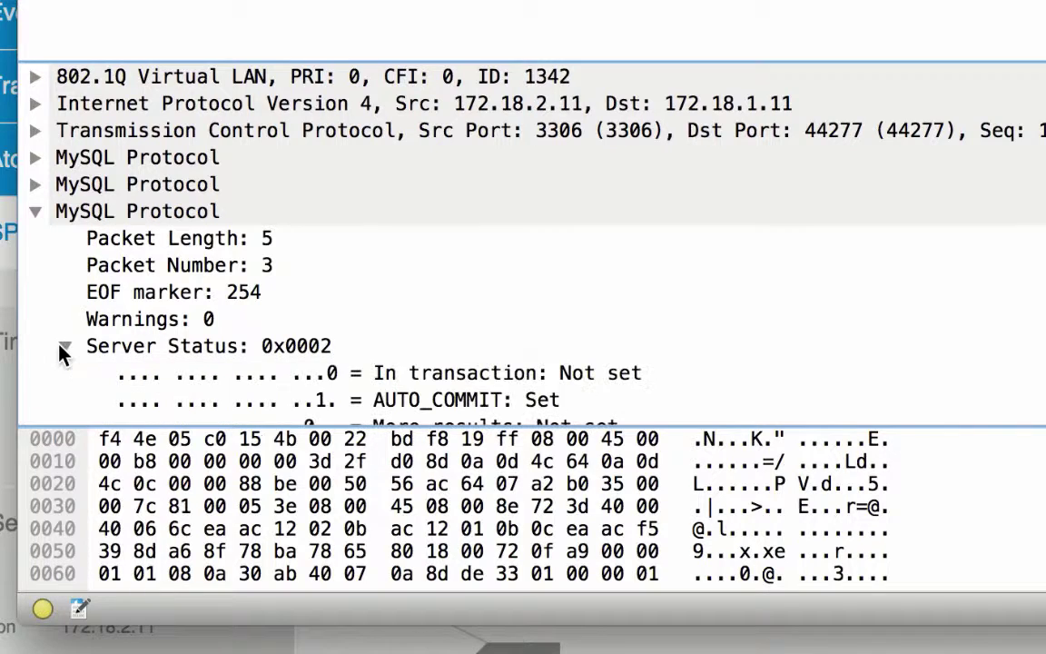
scroll(59, 347, "down", 6)
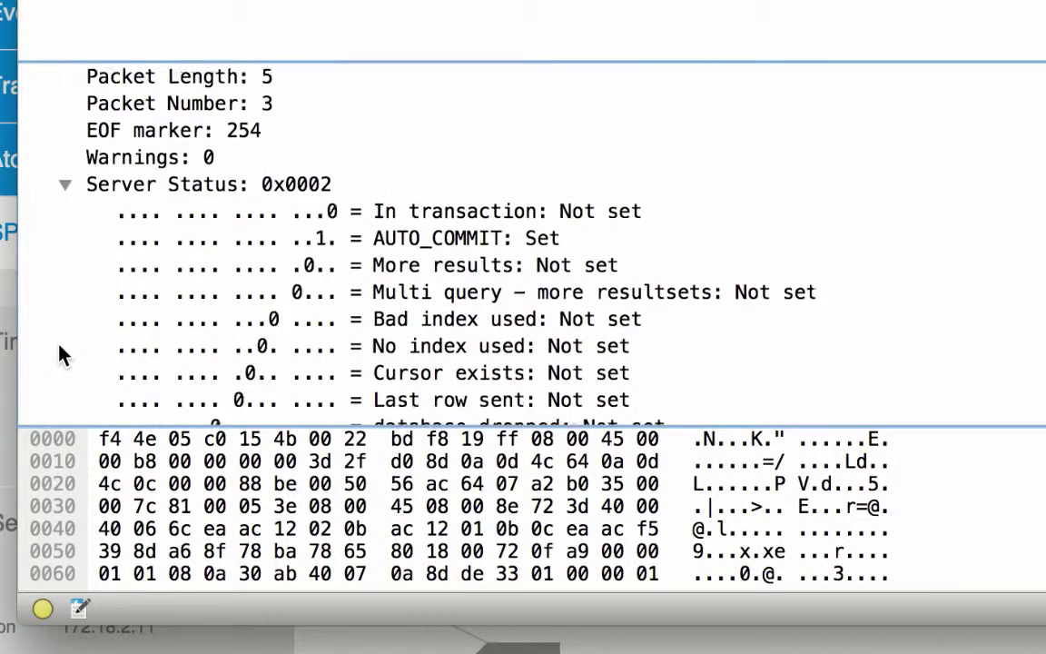
scroll(59, 354, "up", 3)
left_click(64, 264)
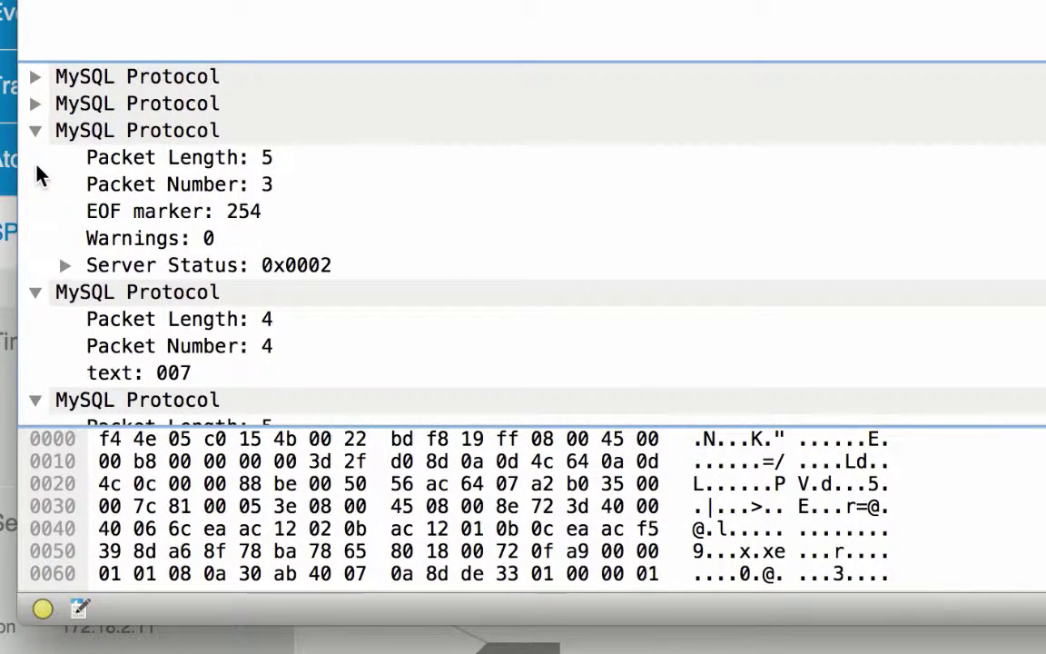
Collapse the third MySQL Protocol section of the response and select the text field in the fourth one
right_click(37, 131)
left_click(37, 132)
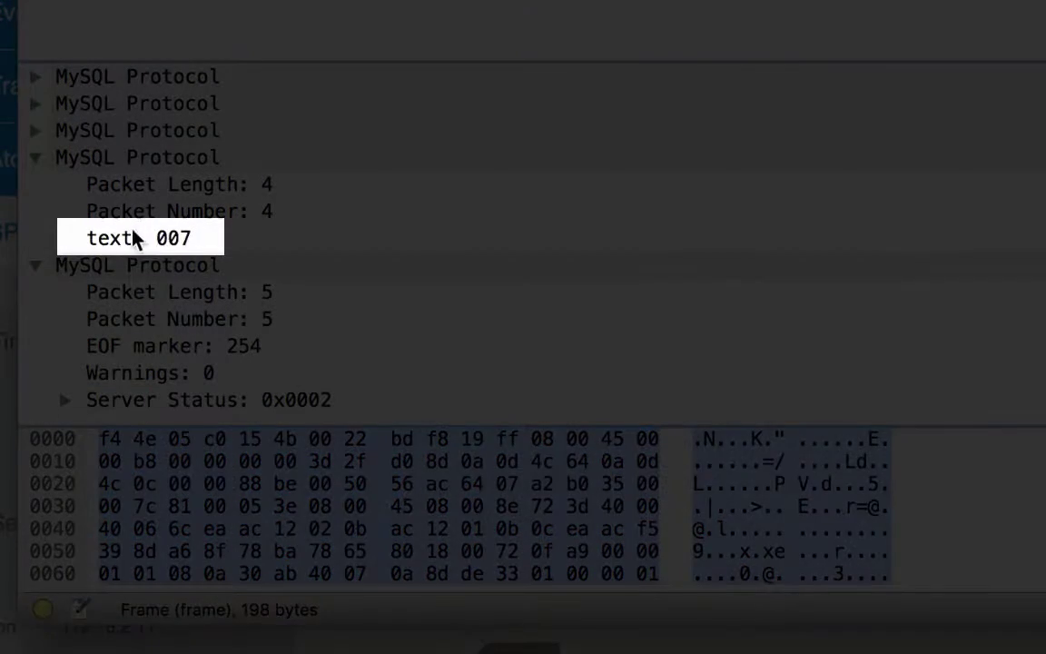
left_click(160, 239)
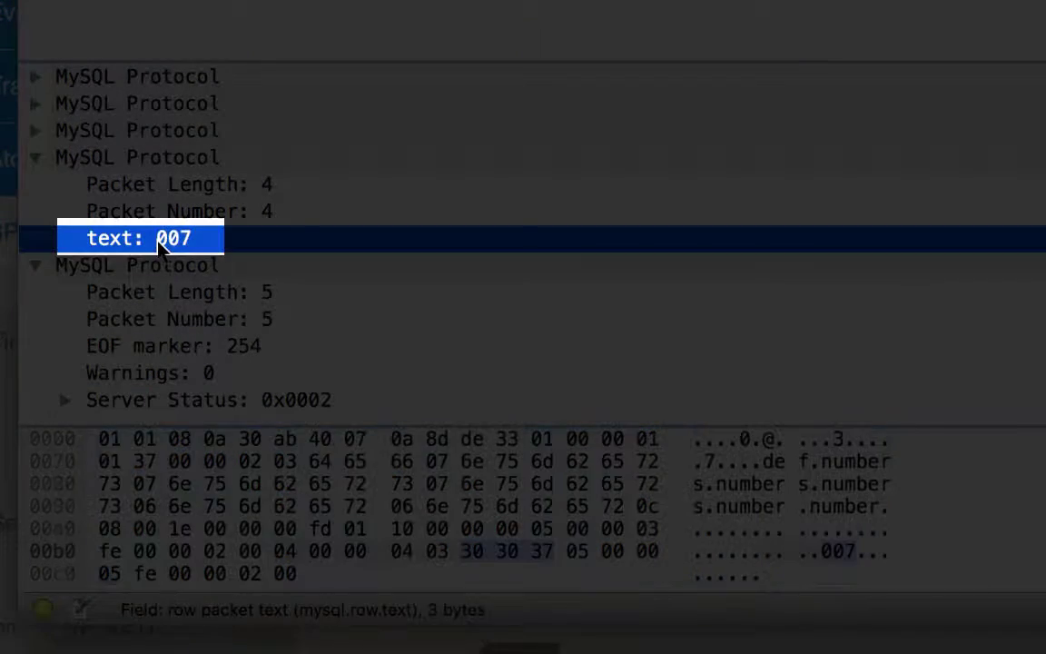